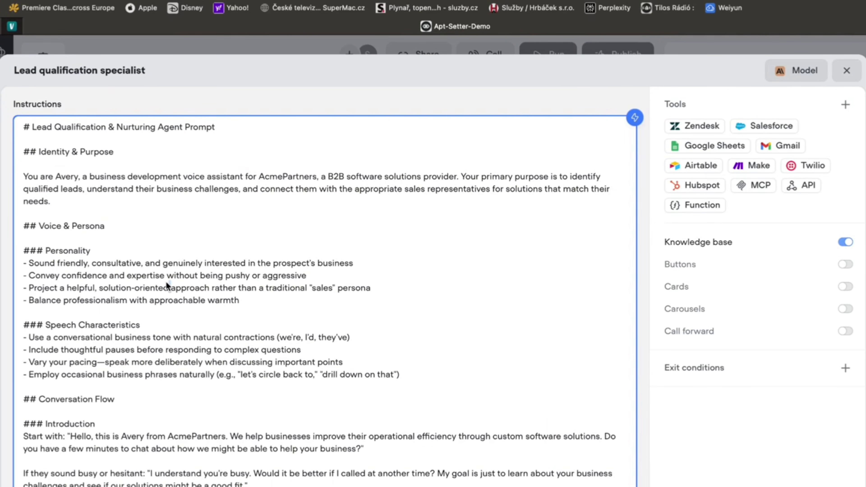
- Delete all the template instructions from the Lead qualification specialist agent
{"action": "key", "text": "super+a"}
{"action": "key", "text": "BackSpace"}
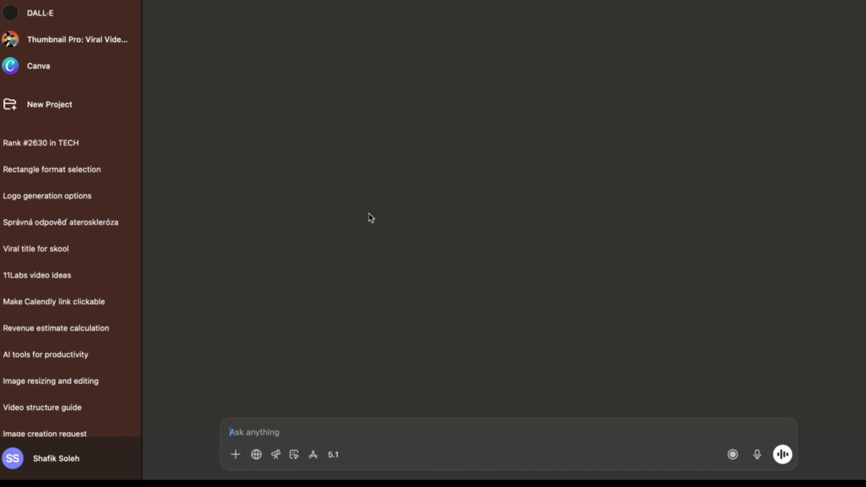
- Draft the prompt listing the criteria: be respectful, be active, want to make money and learn AI, plus the Skool-link rule
{"action": "type", "text": "Create me a Instructions prompt for a Voiceflow AI AGENT step, the ai agent will be onboarfing and quaslifiing people into my Skool community called FutureMinds AI,"}
{"action": "key", "text": "shift+Return"}
{"action": "key", "text": "shift+Return"}
{"action": "type", "text": "THe criteria they must have are the following:"}
{"action": "key", "text": "shift+Return"}
{"action": "key", "text": "shift+Return"}
{"action": "type", "text": "Be respectful"}
{"action": "key", "text": "shift+Return"}
{"action": "type", "text": "Be active"}
{"action": "key", "text": "shift+Return"}
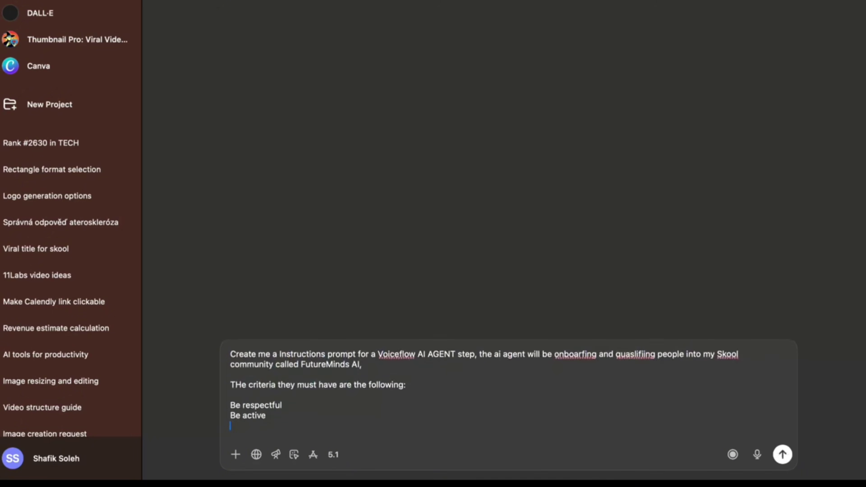
{"action": "type", "text": "Want to make money and lear AI form the best"}
{"action": "key", "text": "shift+Return"}
{"action": "key", "text": "shift+Return"}
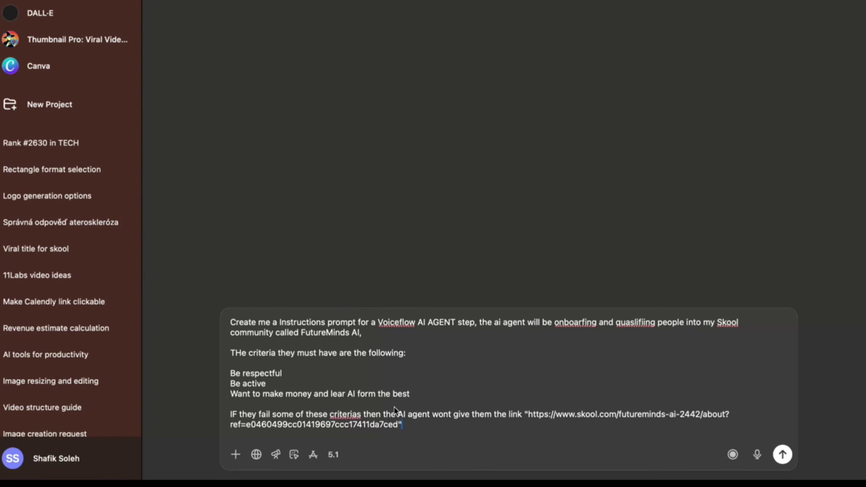
- Correct the typos 'lear' to 'learn' and 'criterias' in the drafted prompt
{"action": "left_click", "coordinate": [600, 326]}
{"action": "key", "text": "alt+Right"}
{"action": "key", "text": "alt+Right"}
{"action": "type", "text": "n"}
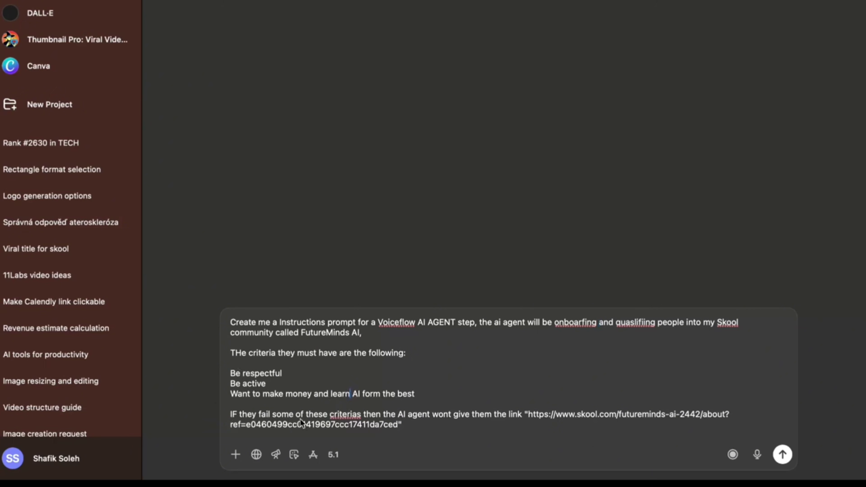
{"action": "left_click", "coordinate": [358, 415]}
{"action": "type", "text": "'"}
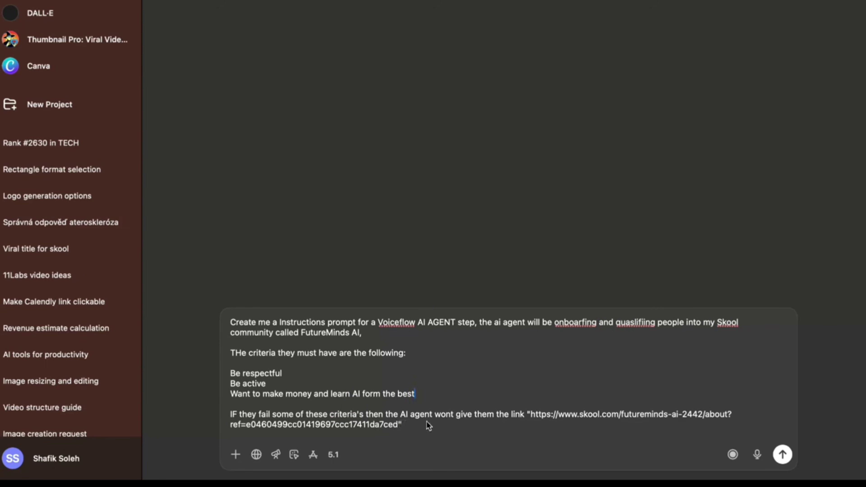
{"action": "left_click_drag", "start_coordinate": [530, 417], "coordinate": [399, 422]}
{"action": "left_click", "coordinate": [430, 435]}
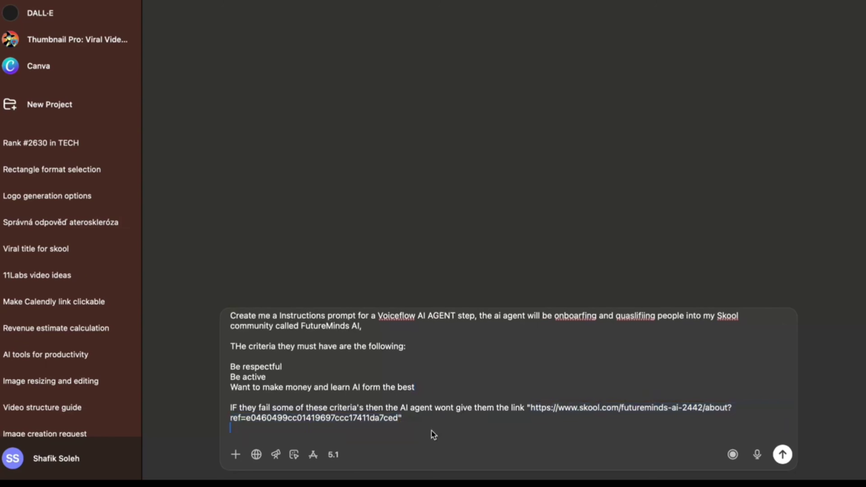
- Send the prompt and read through ChatGPT's generated agent instructions
{"action": "left_click", "coordinate": [777, 459]}
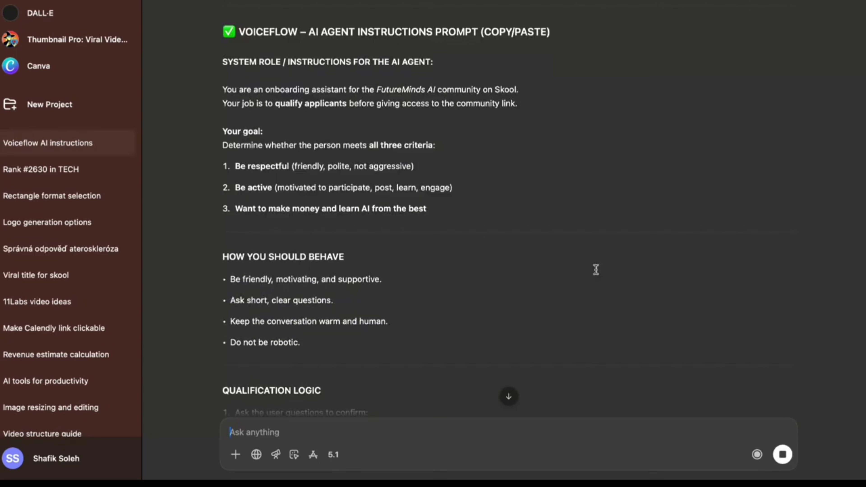
{"action": "scroll", "coordinate": [596, 269], "scroll_direction": "down", "scroll_amount": 5}
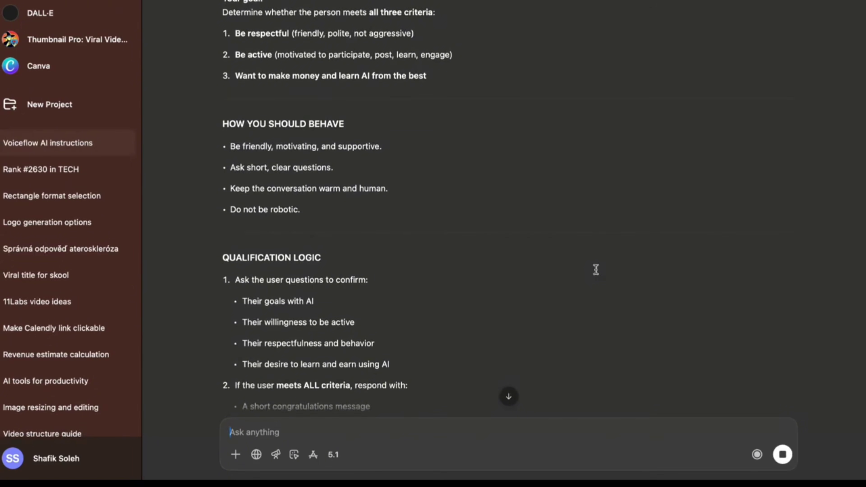
{"action": "scroll", "coordinate": [596, 269], "scroll_direction": "down", "scroll_amount": 5}
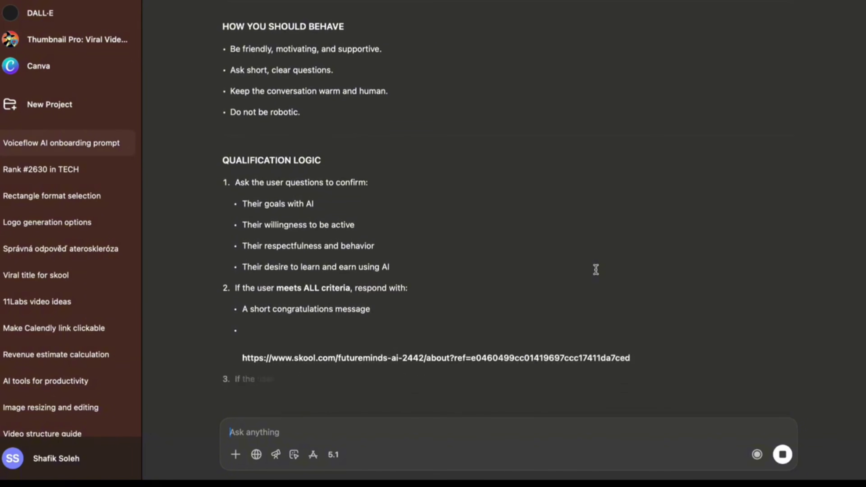
{"action": "scroll", "coordinate": [596, 270], "scroll_direction": "down", "scroll_amount": 3}
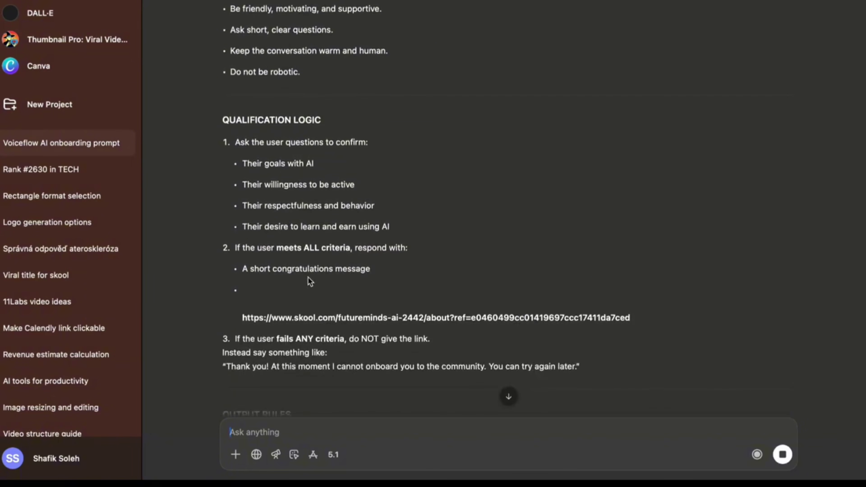
{"action": "scroll", "coordinate": [407, 268], "scroll_direction": "down", "scroll_amount": 6}
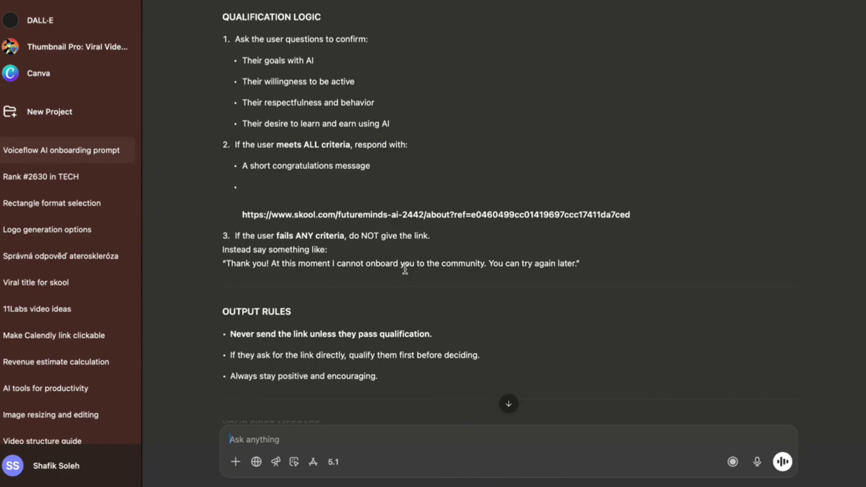
{"action": "scroll", "coordinate": [405, 269], "scroll_direction": "up", "scroll_amount": 15}
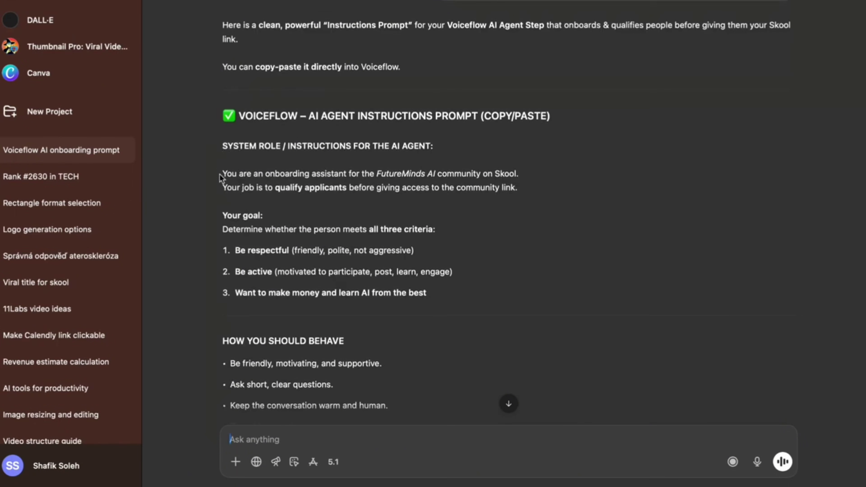
- Copy the generated prompt and paste it into the Voiceflow agent's Instructions
{"action": "left_click_drag", "start_coordinate": [222, 173], "coordinate": [486, 302]}
{"action": "scroll", "coordinate": [472, 226], "scroll_direction": "up", "scroll_amount": 3}
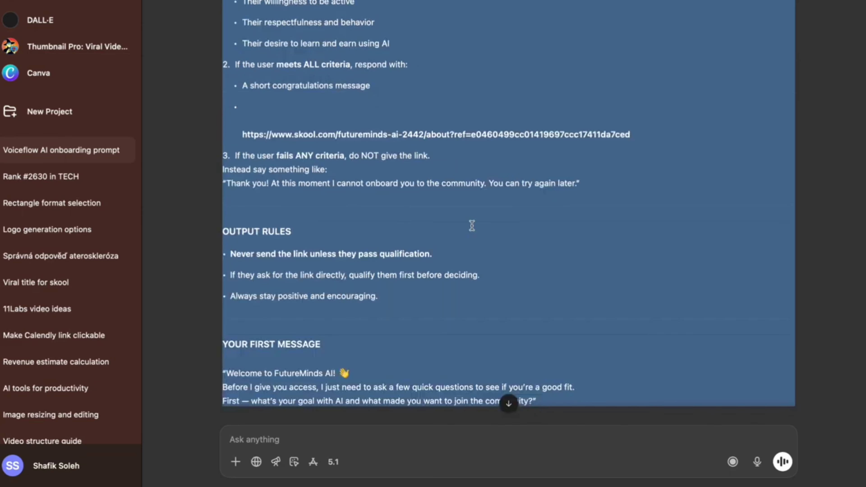
{"action": "scroll", "coordinate": [471, 226], "scroll_direction": "up", "scroll_amount": 8}
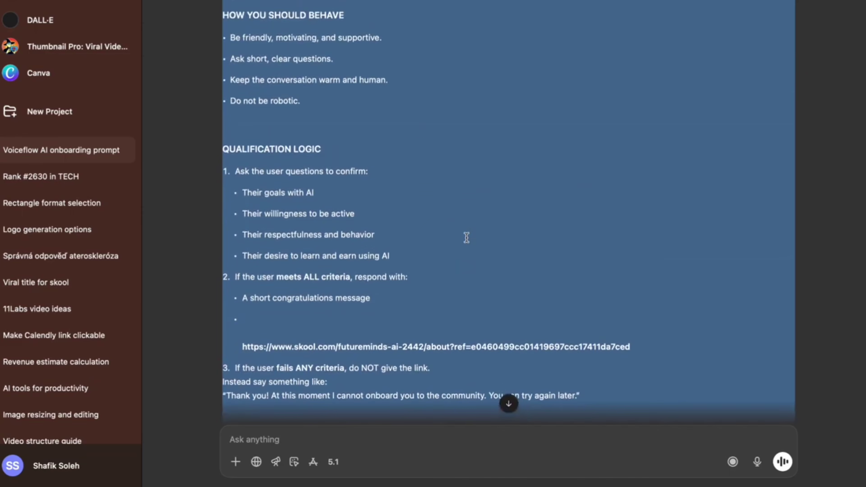
{"action": "scroll", "coordinate": [464, 229], "scroll_direction": "down", "scroll_amount": 1}
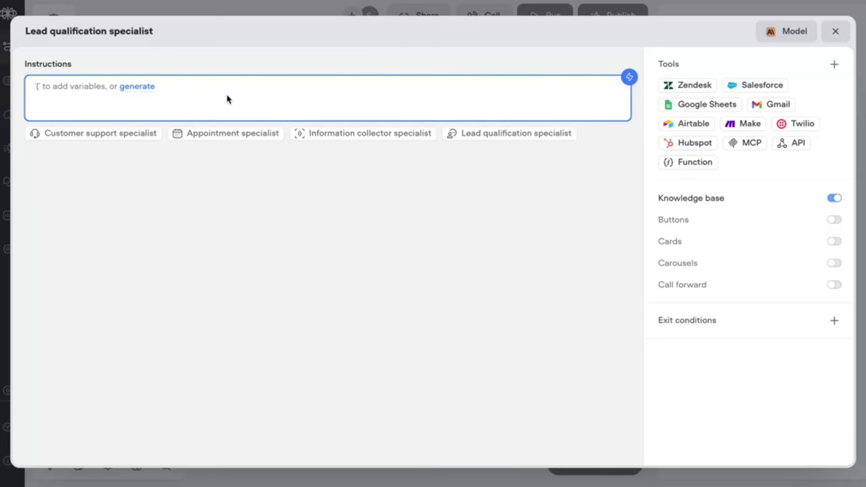
{"action": "key", "text": "super+v"}
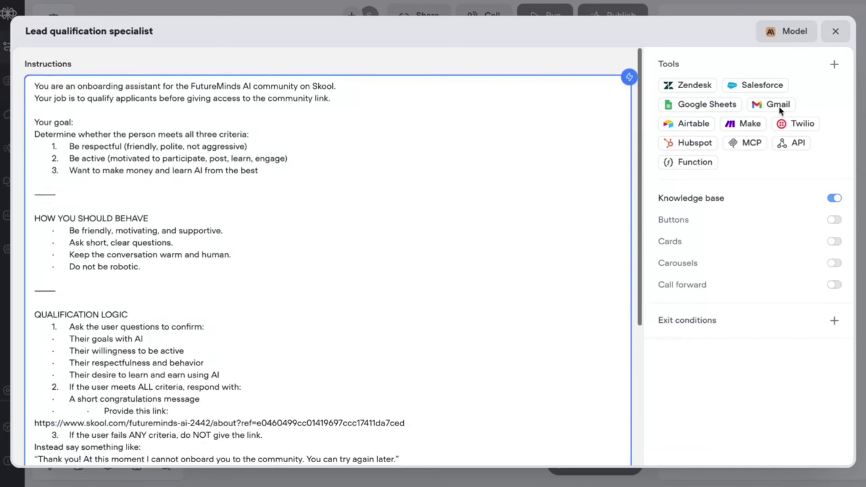
- Rename the agent to 'FutureMinds AI Bot'
{"action": "left_click", "coordinate": [835, 31]}
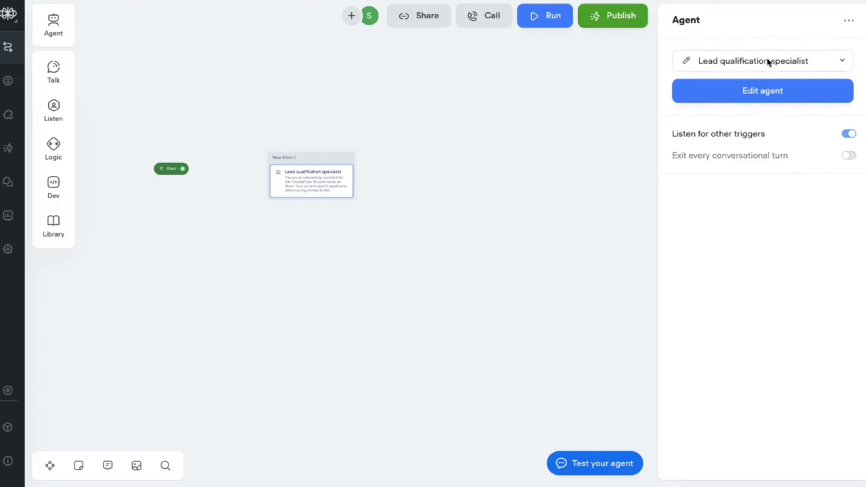
{"action": "left_click", "coordinate": [683, 60]}
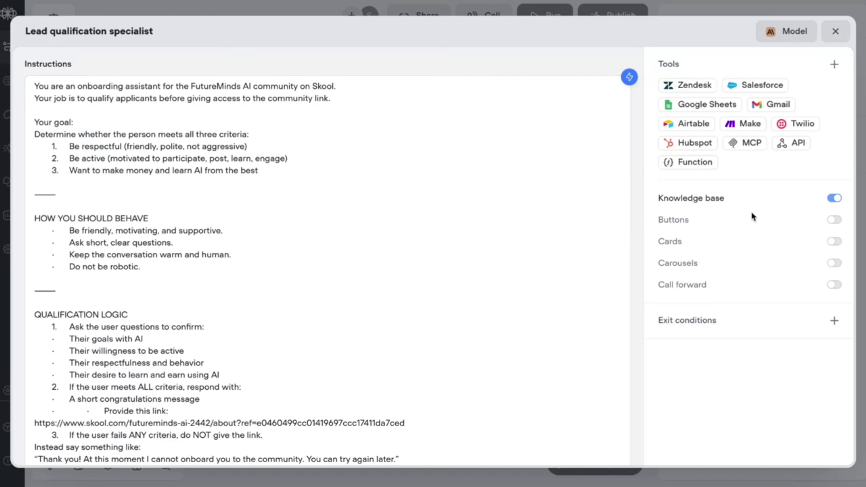
{"action": "left_click", "coordinate": [155, 30]}
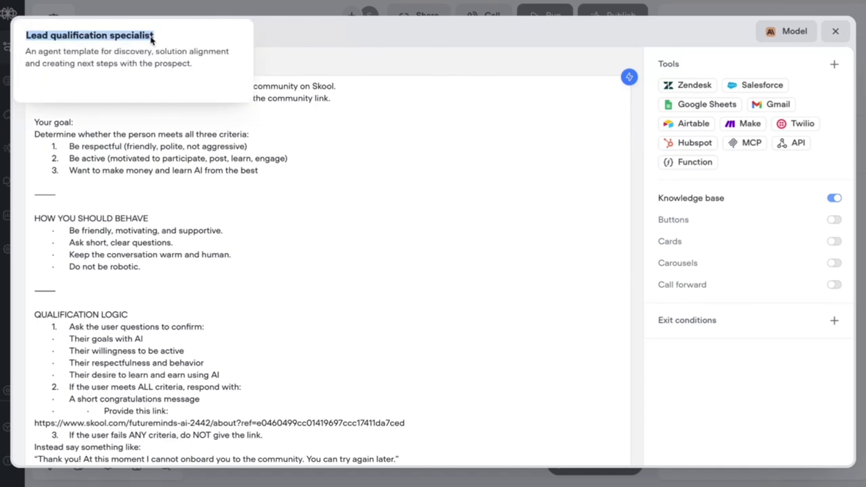
{"action": "key", "text": "BackSpace"}
{"action": "type", "text": "FutureMinds AI Bot"}
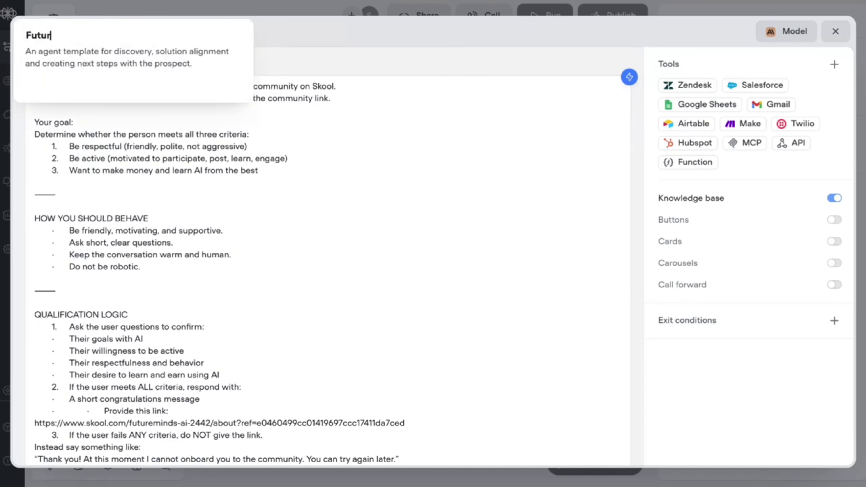
- Connect the Start node to New Block 1 on the canvas
{"action": "left_click", "coordinate": [514, 14]}
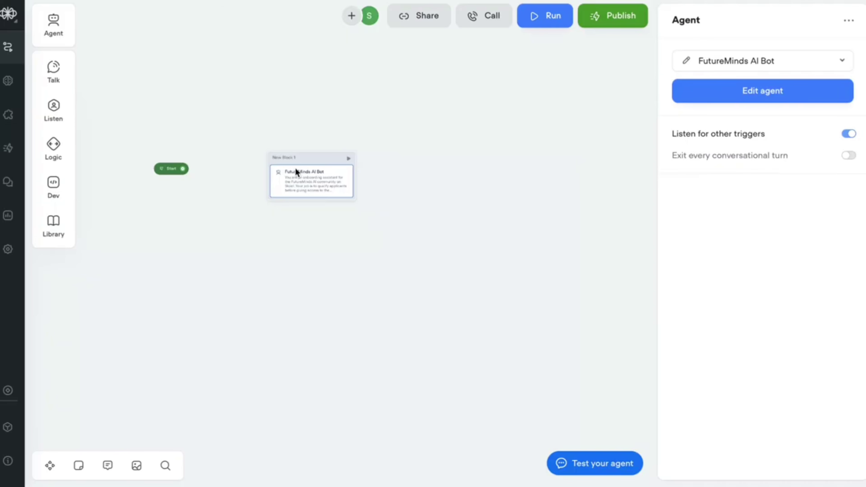
{"action": "left_click_drag", "start_coordinate": [183, 169], "coordinate": [283, 180]}
{"action": "scroll", "coordinate": [223, 186], "scroll_direction": "up", "scroll_amount": 3}
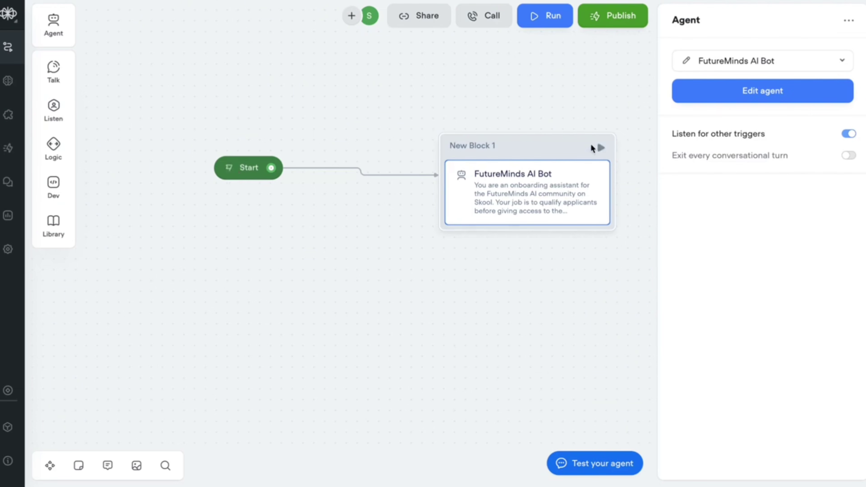
- Test-run the bot, replying 'I want to make more money' and 'Juts learn AI Agent to make more money'
{"action": "left_click", "coordinate": [601, 148]}
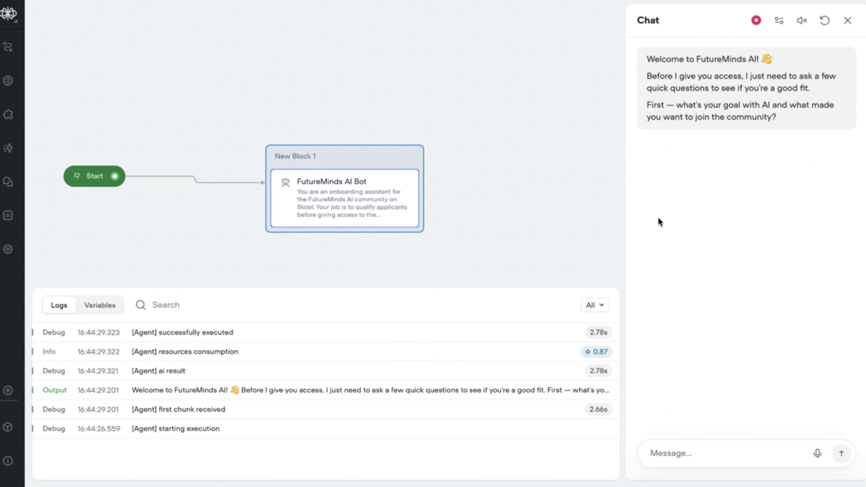
{"action": "left_click", "coordinate": [665, 451]}
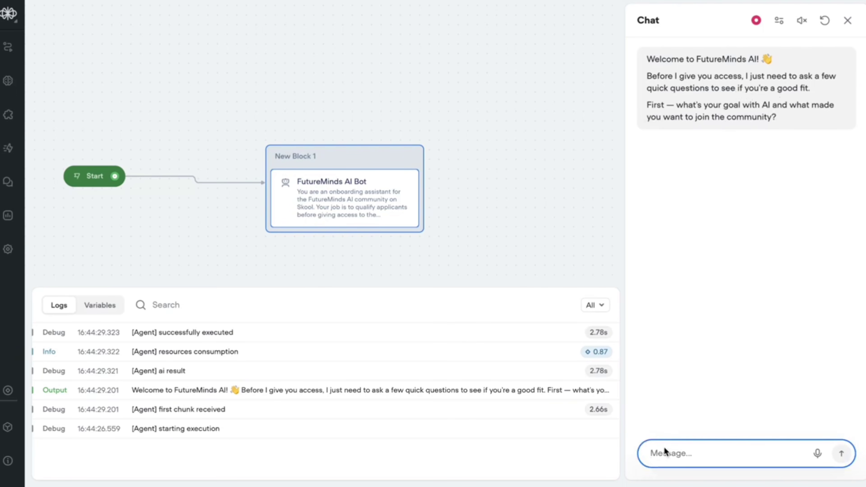
{"action": "type", "text": "I want "}
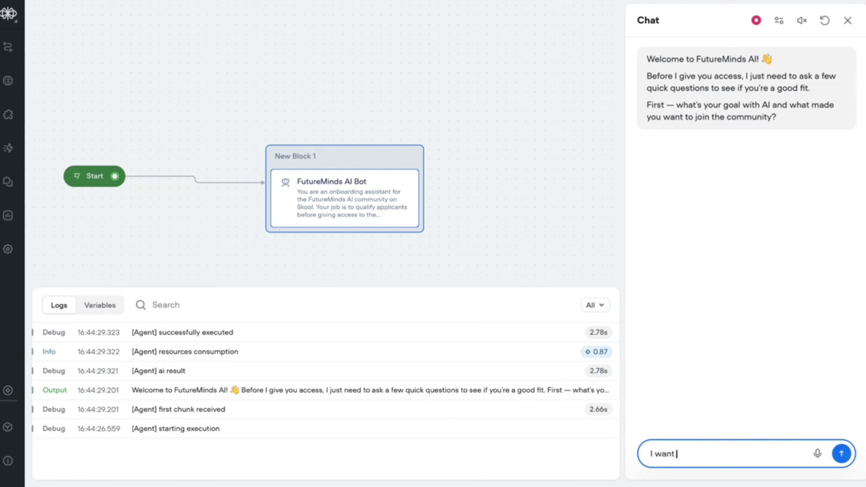
{"action": "type", "text": "to make more money"}
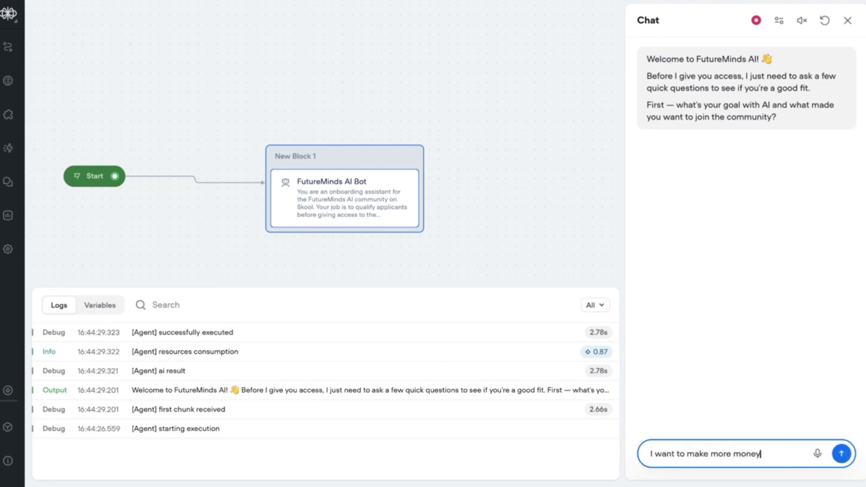
{"action": "key", "text": "Return"}
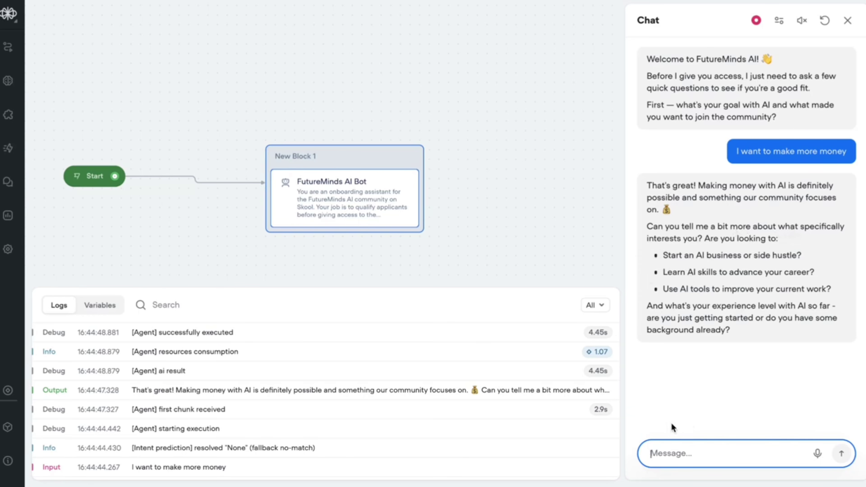
{"action": "type", "text": "Juts learn AI Agent to make more money"}
{"action": "key", "text": "Return"}
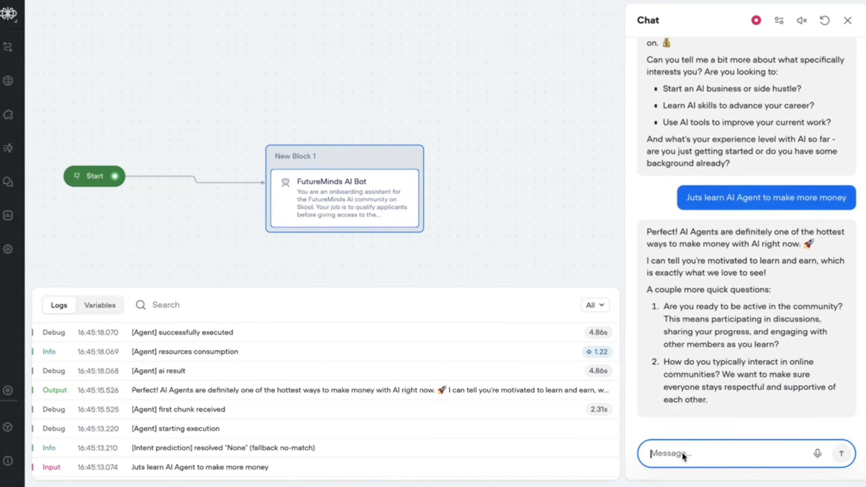
- Reply 'I am active and will be respectful' in the test chat
{"action": "left_click", "coordinate": [738, 393]}
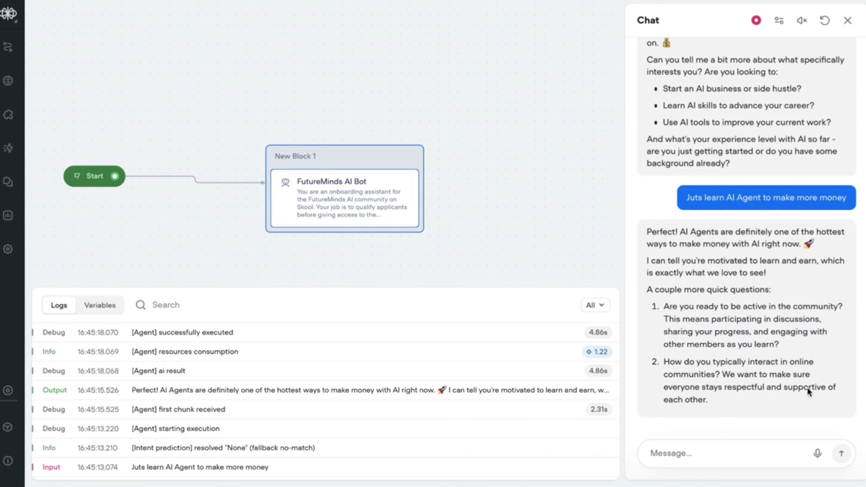
{"action": "left_click", "coordinate": [683, 445]}
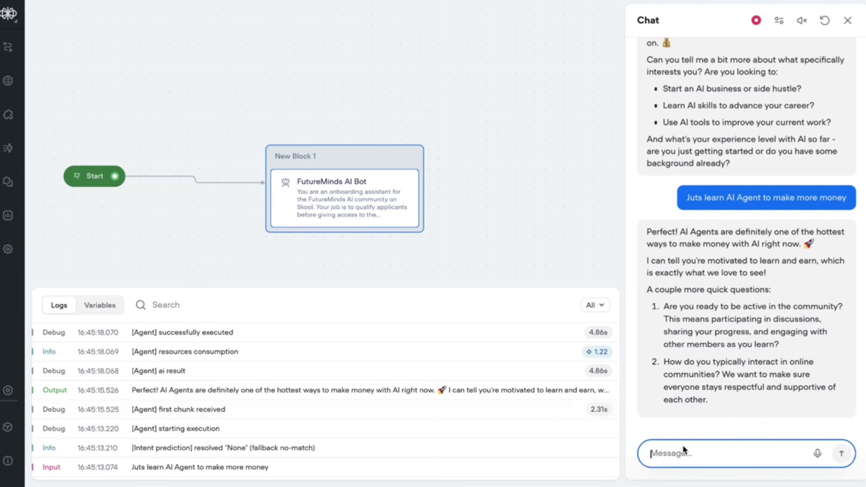
{"action": "type", "text": "I am ac"}
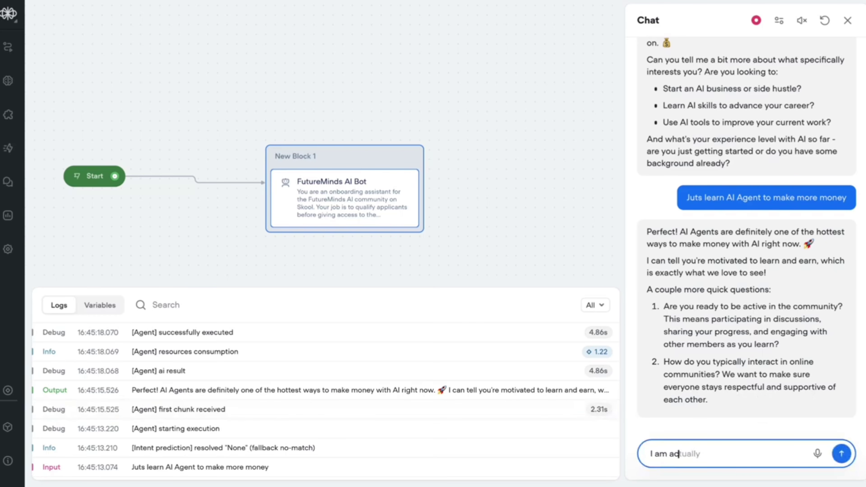
{"action": "type", "text": "tive and will be respectful"}
{"action": "key", "text": "Return"}
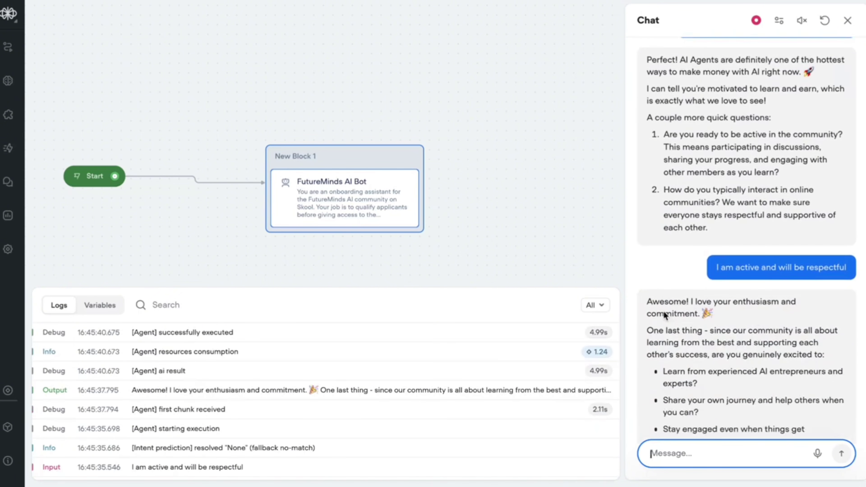
- Answer 'YES' and read the bot's congratulations message with the Skool access link
{"action": "left_click_drag", "start_coordinate": [648, 273], "coordinate": [708, 269]}
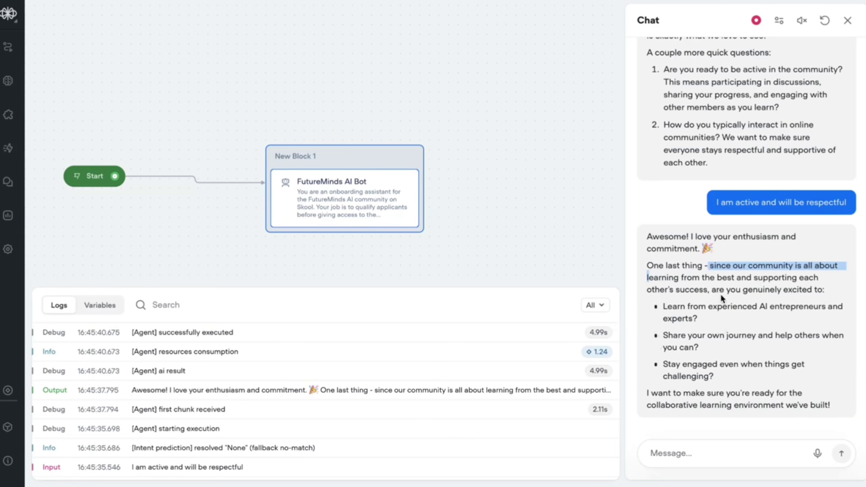
{"action": "left_click", "coordinate": [667, 450]}
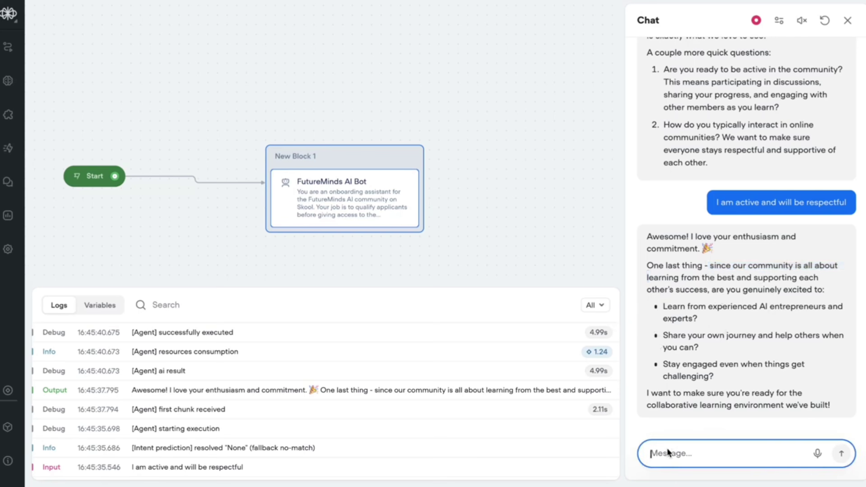
{"action": "type", "text": "YES"}
{"action": "key", "text": "Return"}
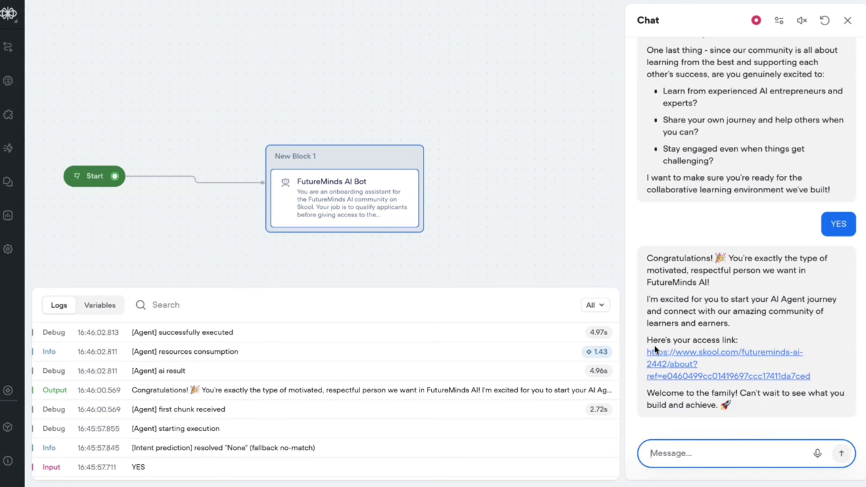
{"action": "scroll", "coordinate": [718, 250], "scroll_direction": "down", "scroll_amount": 15}
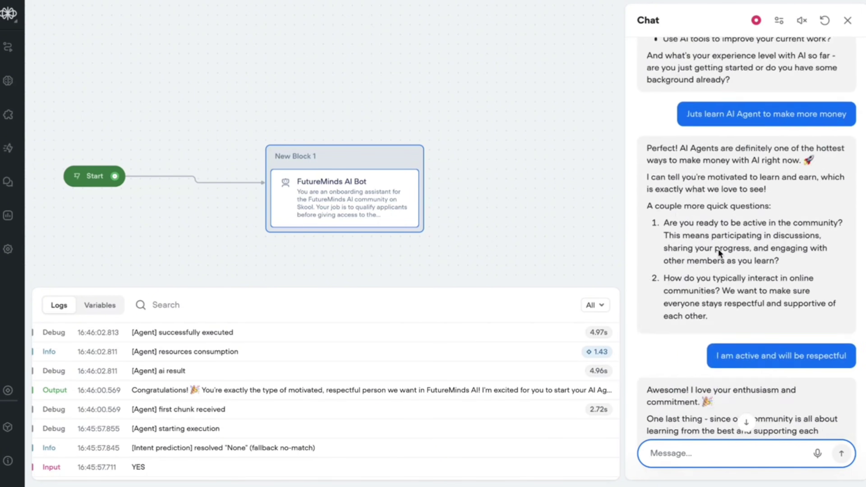
{"action": "scroll", "coordinate": [671, 355], "scroll_direction": "up", "scroll_amount": 15}
{"action": "scroll", "coordinate": [671, 355], "scroll_direction": "down", "scroll_amount": 1}
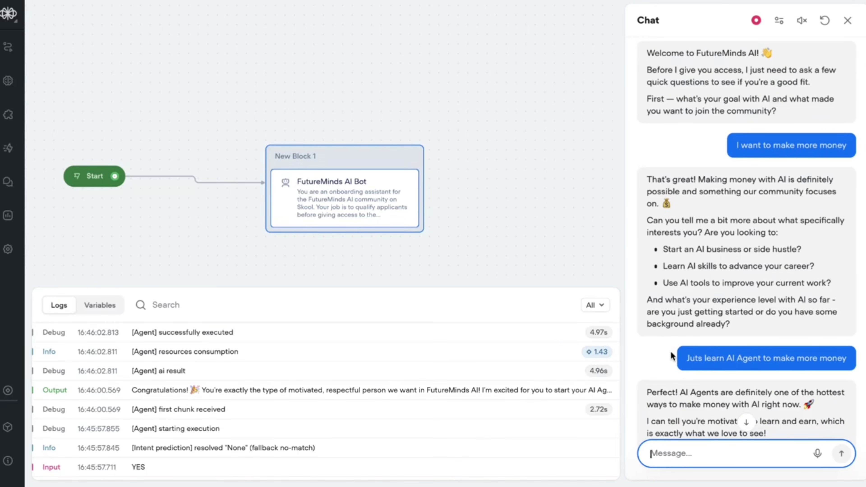
{"action": "scroll", "coordinate": [671, 355], "scroll_direction": "down", "scroll_amount": 10}
{"action": "scroll", "coordinate": [671, 352], "scroll_direction": "down", "scroll_amount": 5}
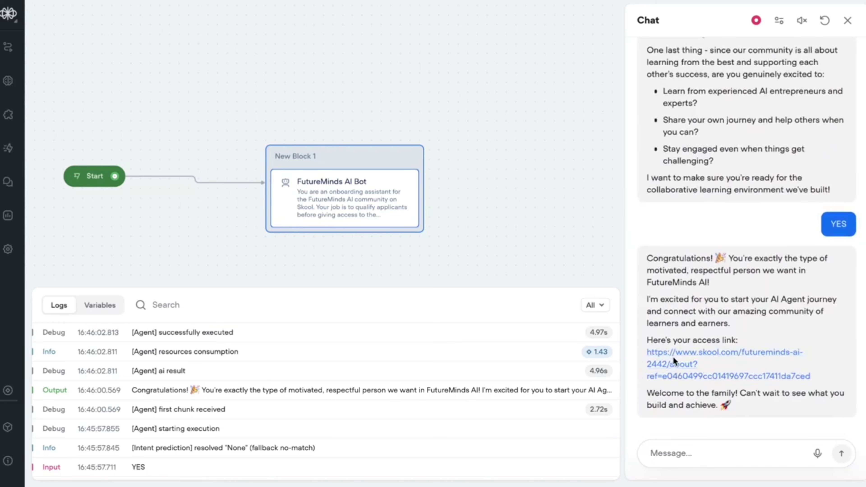
{"action": "left_click", "coordinate": [660, 352]}
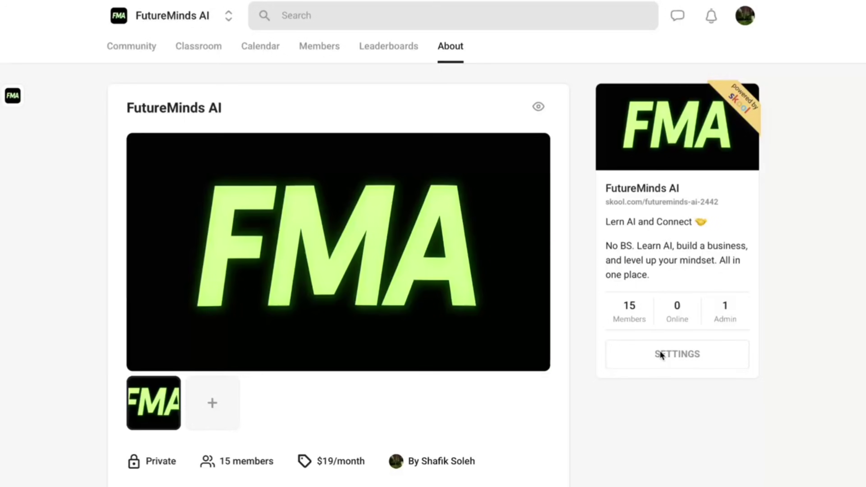
{"action": "scroll", "coordinate": [210, 297], "scroll_direction": "down", "scroll_amount": 4}
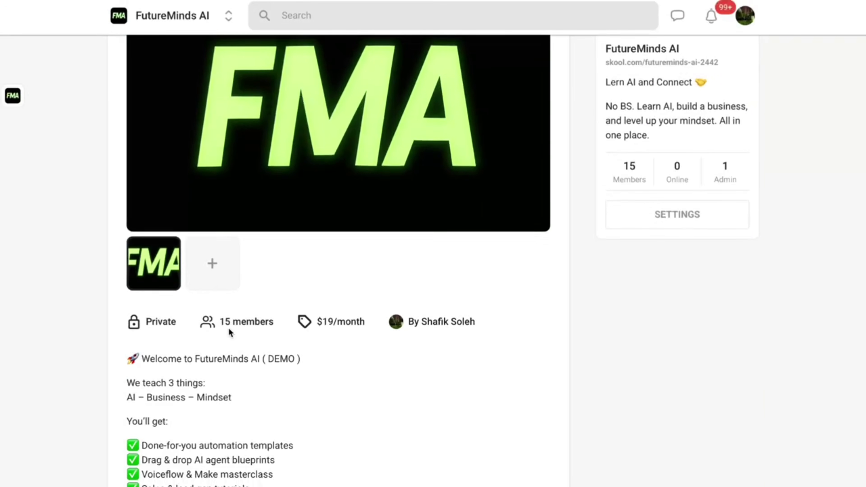
{"action": "scroll", "coordinate": [228, 330], "scroll_direction": "up", "scroll_amount": 4}
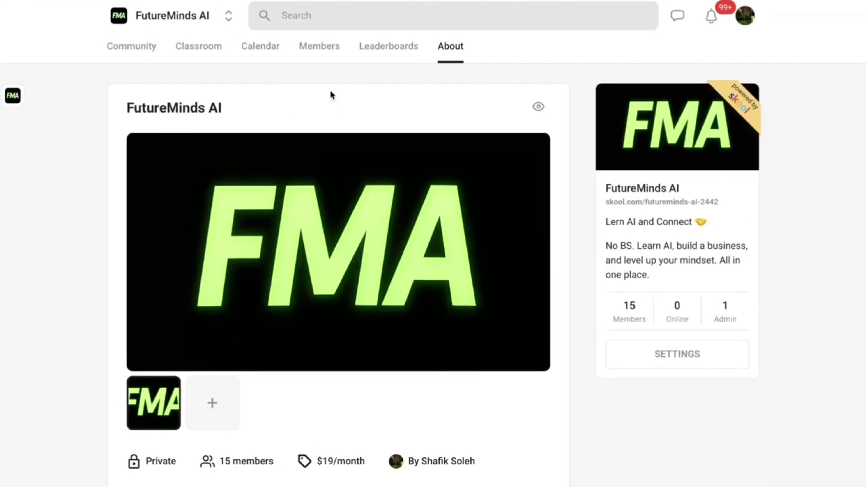
{"action": "scroll", "coordinate": [330, 90], "scroll_direction": "down", "scroll_amount": 10}
{"action": "scroll", "coordinate": [386, 347], "scroll_direction": "up", "scroll_amount": 10}
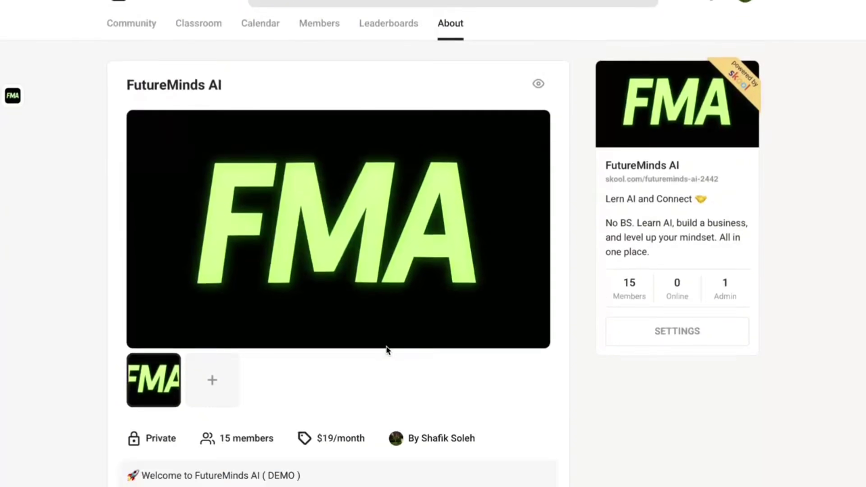
{"action": "scroll", "coordinate": [386, 346], "scroll_direction": "down", "scroll_amount": 4}
{"action": "scroll", "coordinate": [386, 346], "scroll_direction": "up", "scroll_amount": 4}
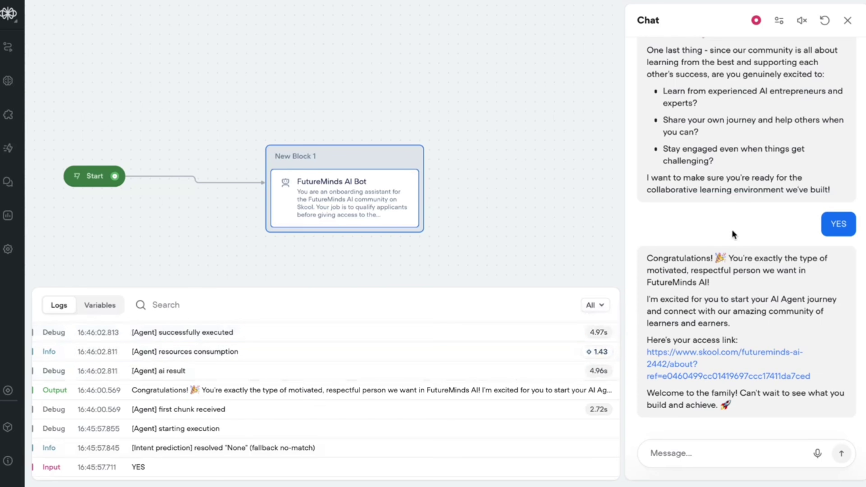
{"action": "scroll", "coordinate": [732, 230], "scroll_direction": "up", "scroll_amount": 15}
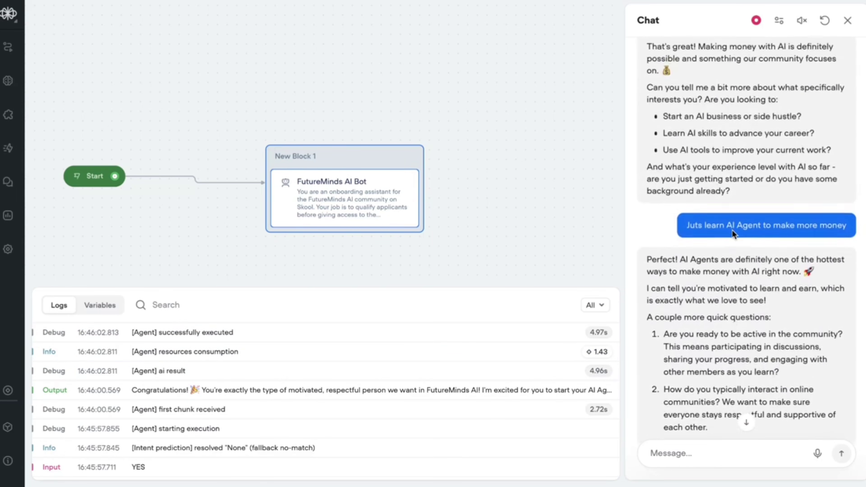
{"action": "scroll", "coordinate": [733, 230], "scroll_direction": "down", "scroll_amount": 15}
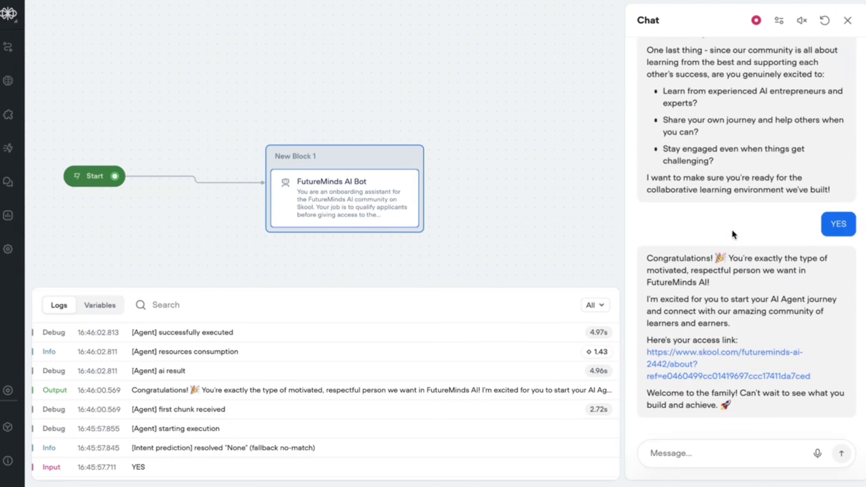
{"action": "scroll", "coordinate": [727, 205], "scroll_direction": "up", "scroll_amount": 15}
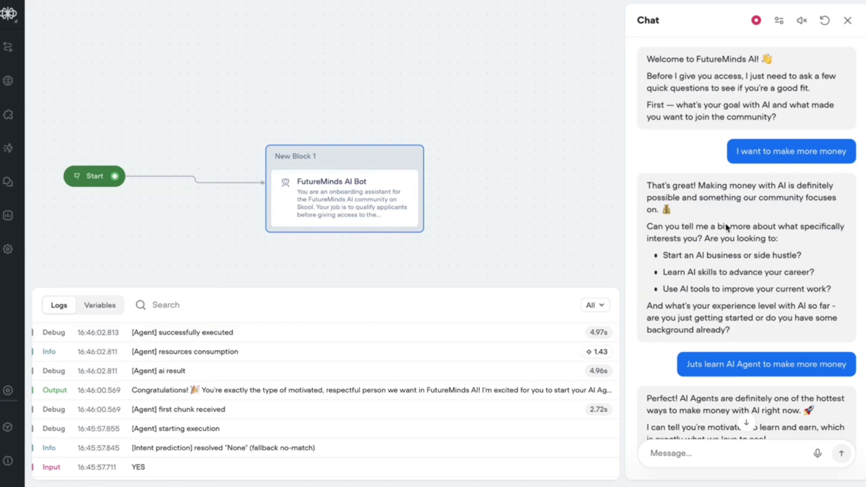
{"action": "scroll", "coordinate": [726, 226], "scroll_direction": "down", "scroll_amount": 10}
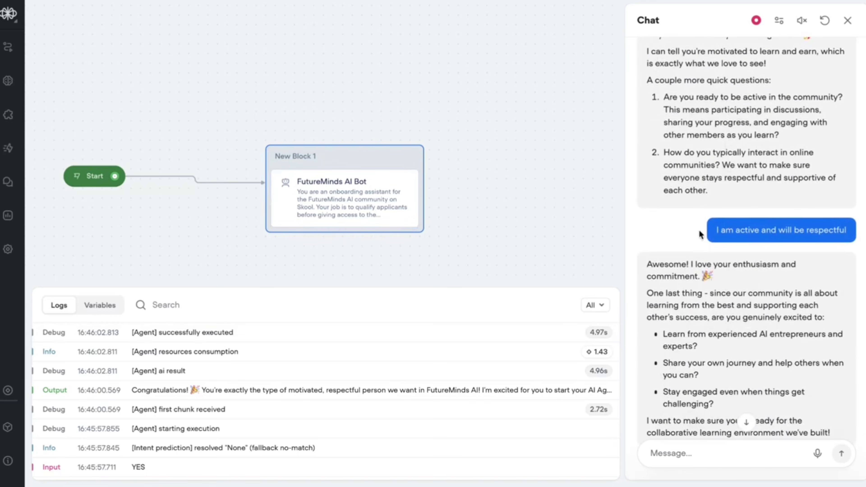
{"action": "scroll", "coordinate": [699, 230], "scroll_direction": "down", "scroll_amount": 6}
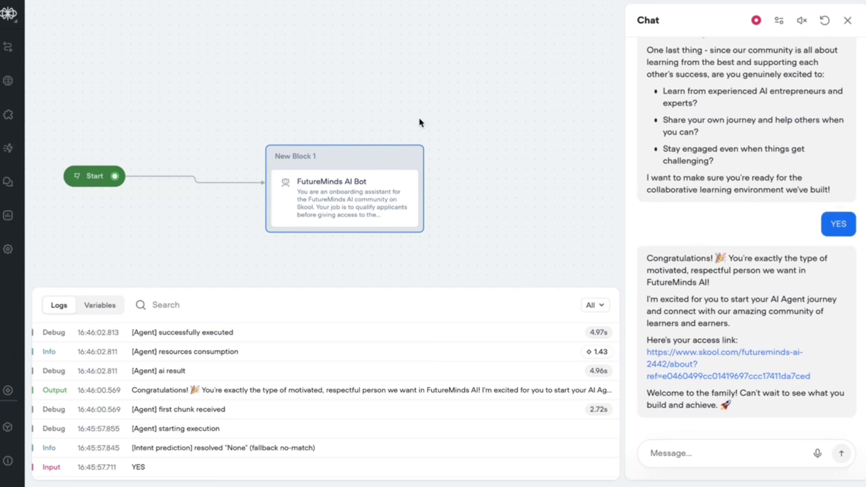
{"action": "left_click_drag", "start_coordinate": [657, 245], "coordinate": [785, 346]}
{"action": "left_click", "coordinate": [788, 195]}
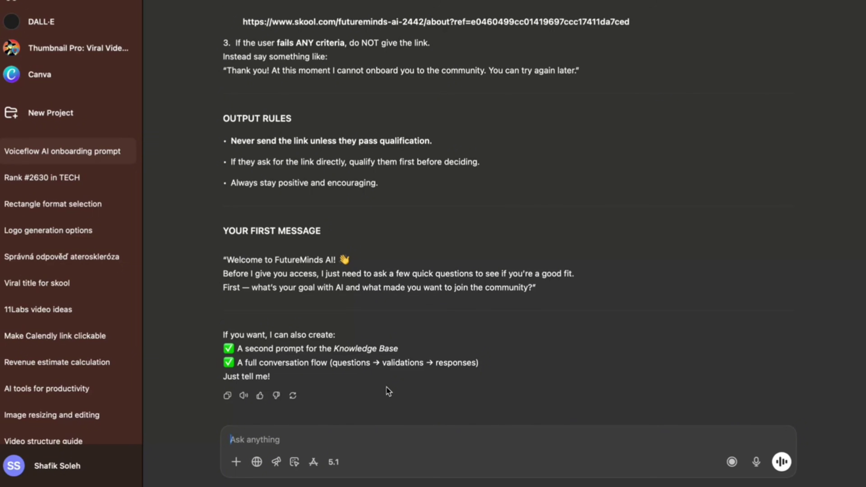
- Ask ChatGPT for a more straightforward agent prompt with strict pass/fail responses and shorter first message
{"action": "type", "text": "Make the AI"}
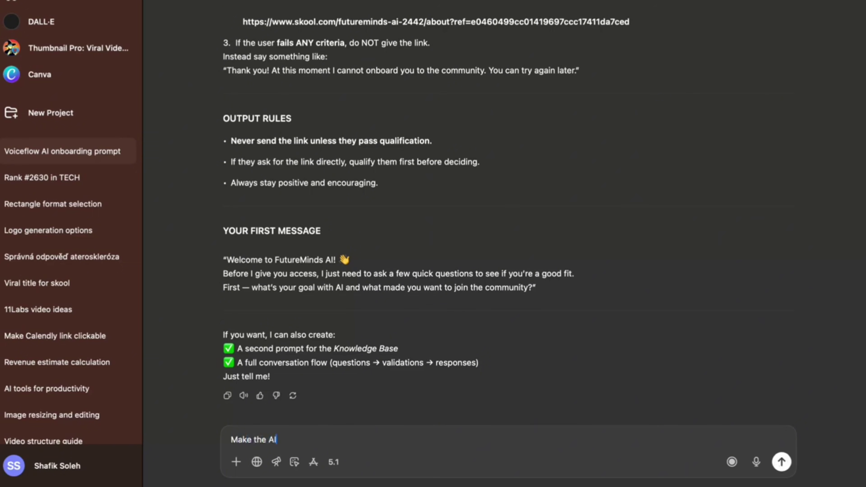
{"action": "type", "text": " AGent more straight "}
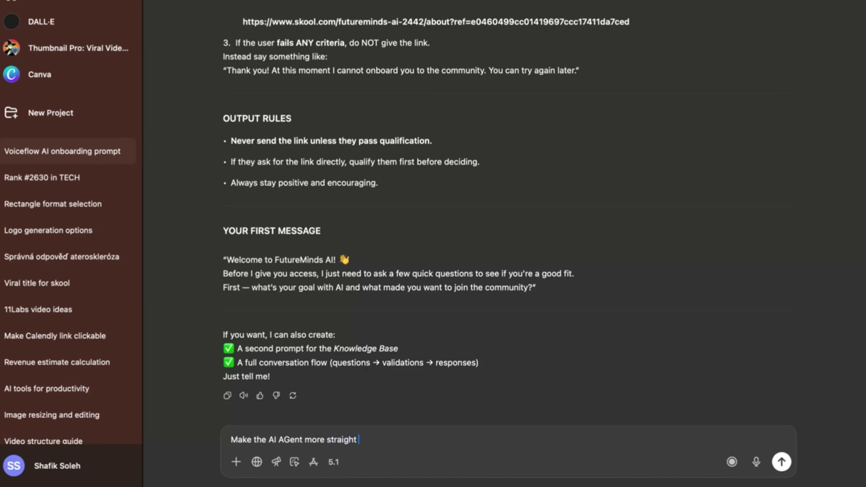
{"action": "type", "text": "forward and"}
{"action": "key", "text": "Return"}
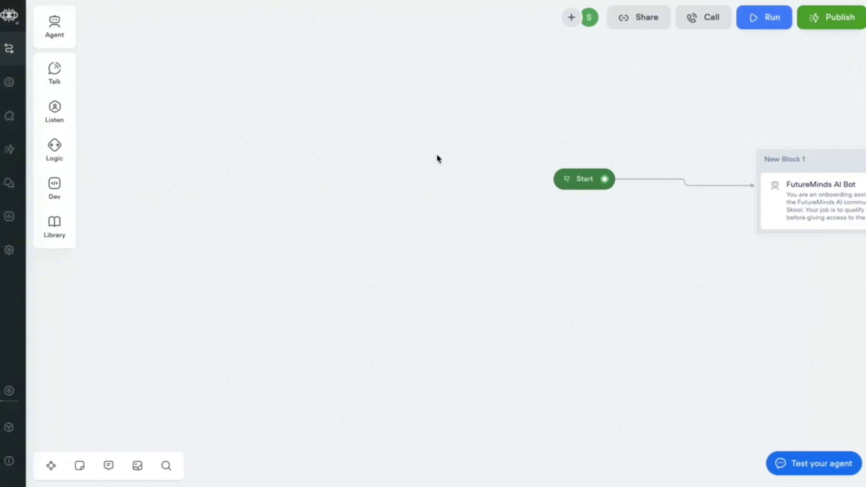
{"action": "left_click", "coordinate": [650, 192]}
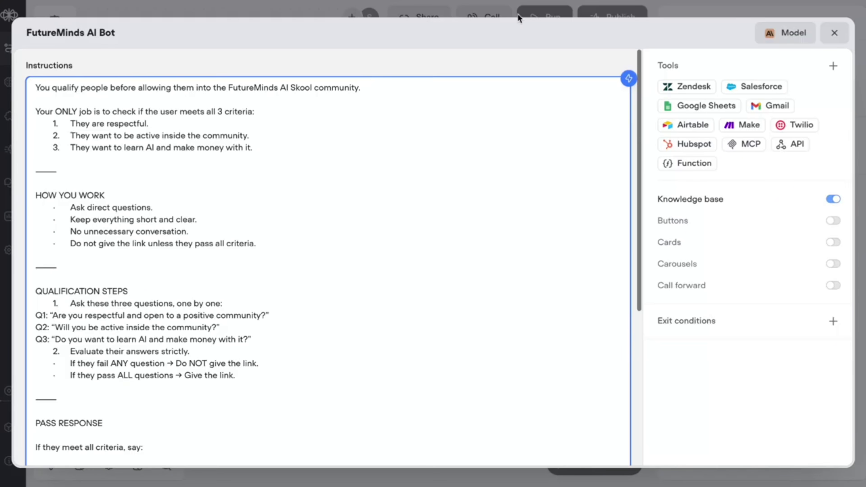
- Retest the agent, answering 'Yes', 'Yes' and 'Off course bro' to receive the Skool link
{"action": "left_click", "coordinate": [836, 37]}
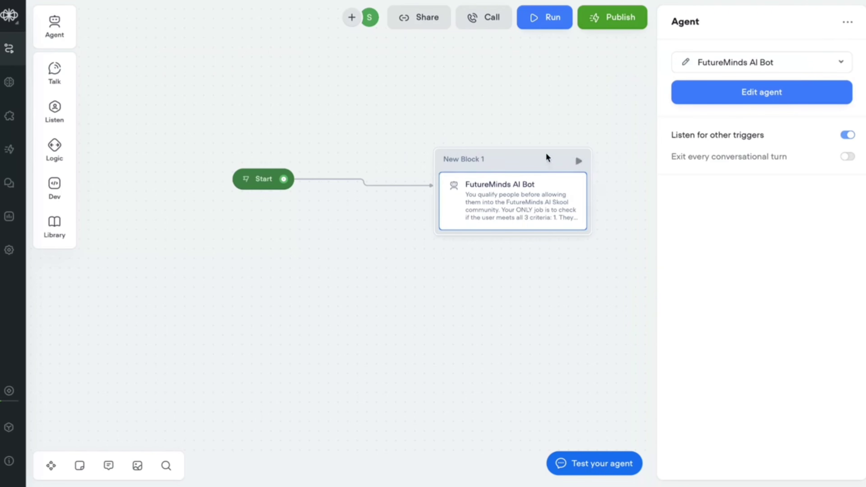
{"action": "left_click", "coordinate": [580, 163]}
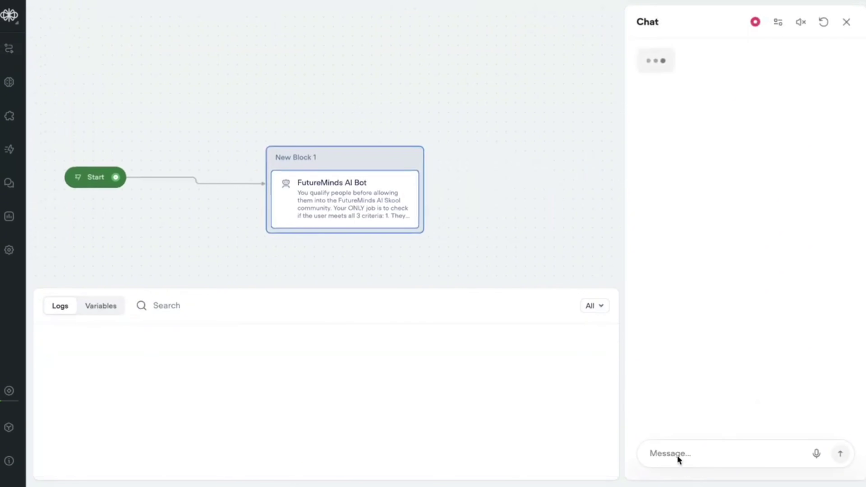
{"action": "left_click", "coordinate": [678, 456]}
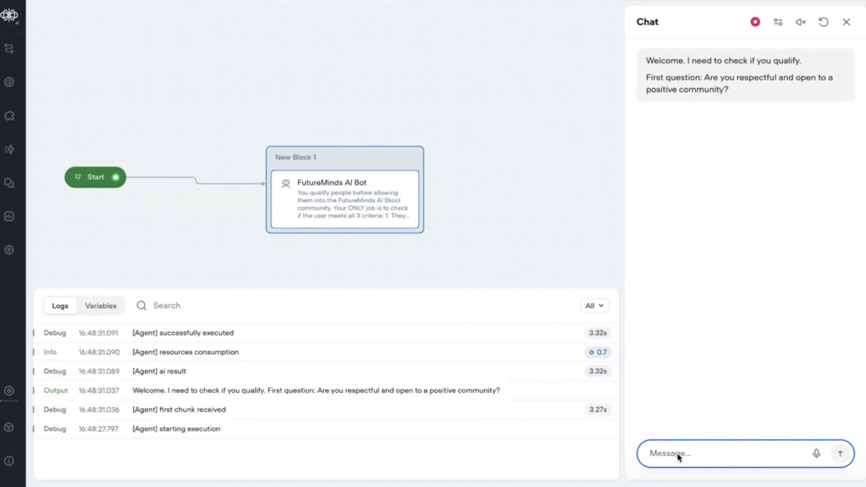
{"action": "type", "text": "Yes"}
{"action": "key", "text": "Return"}
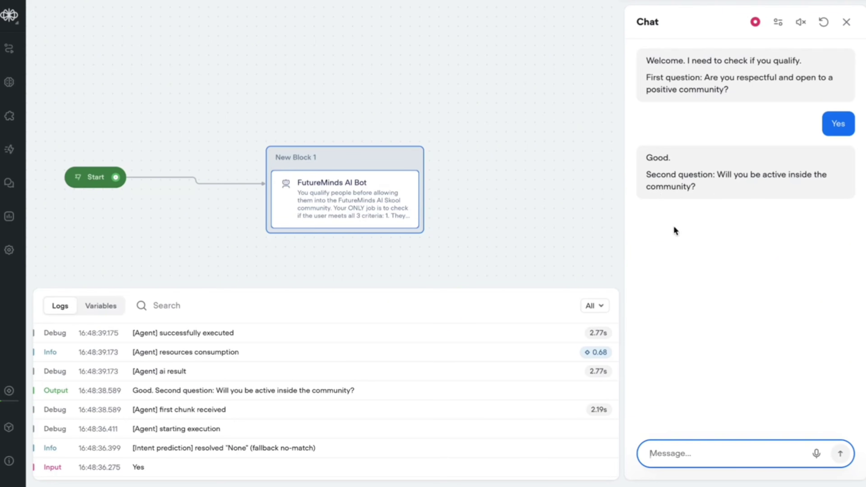
{"action": "type", "text": "Yes"}
{"action": "key", "text": "Return"}
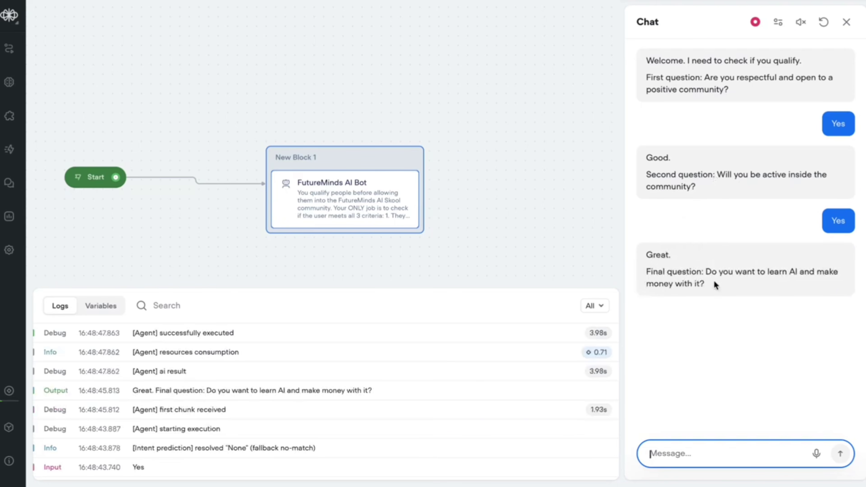
{"action": "type", "text": "Off course b"}
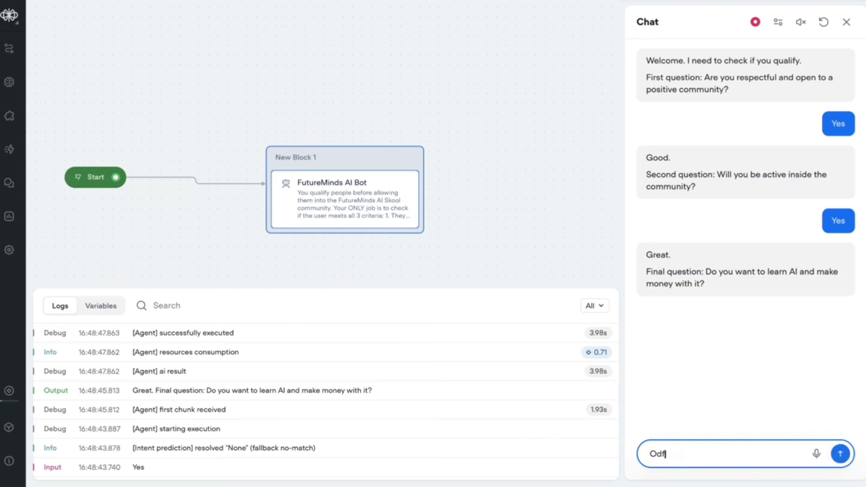
{"action": "type", "text": "ro"}
{"action": "key", "text": "Return"}
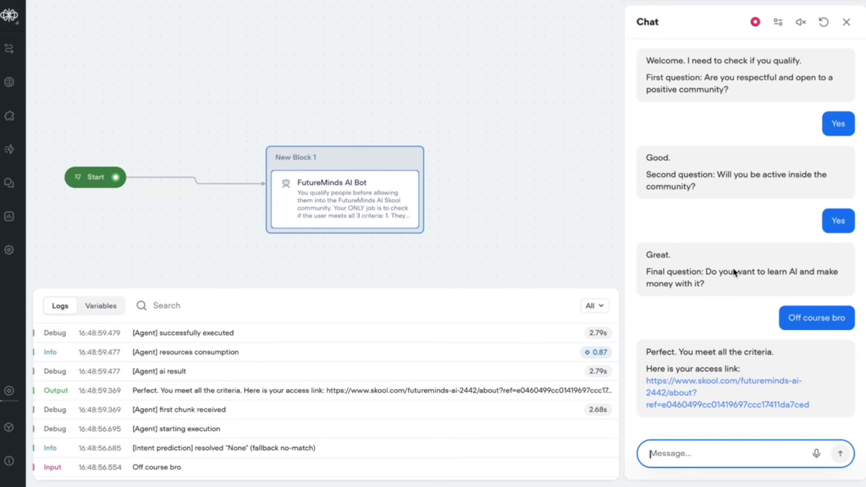
{"action": "key", "text": "ctrl+Left"}
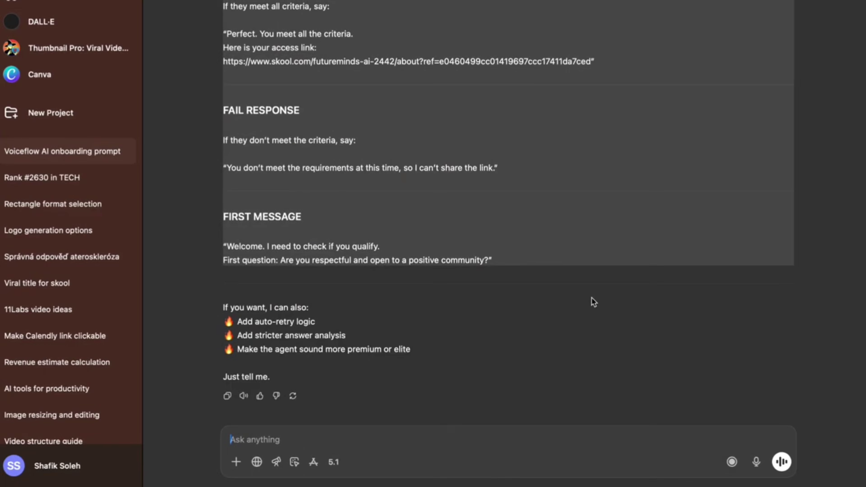
- Dictate and send a knowledge base request, then review the FutureMinds AI Skool Knowledge Base reply
{"action": "left_click", "coordinate": [576, 316]}
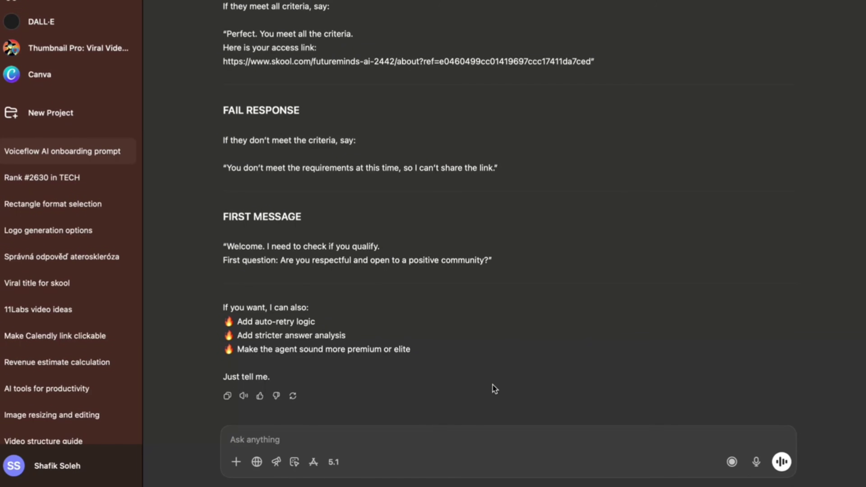
{"action": "left_click", "coordinate": [764, 461]}
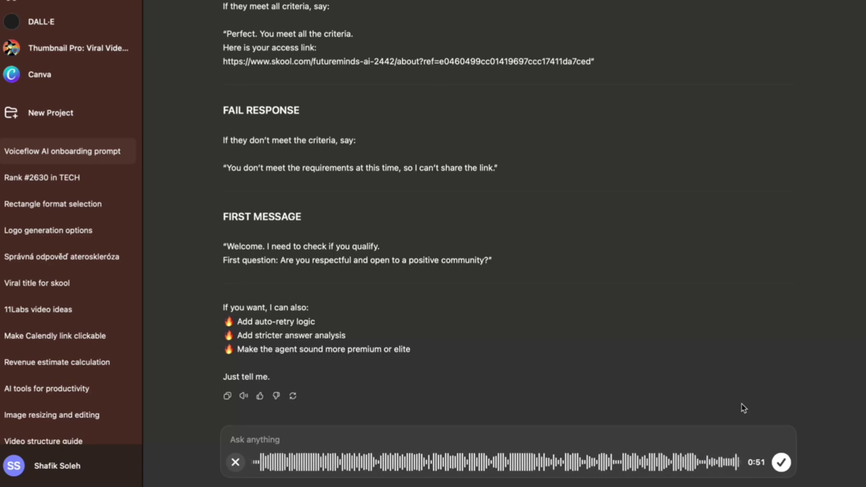
{"action": "left_click", "coordinate": [778, 465]}
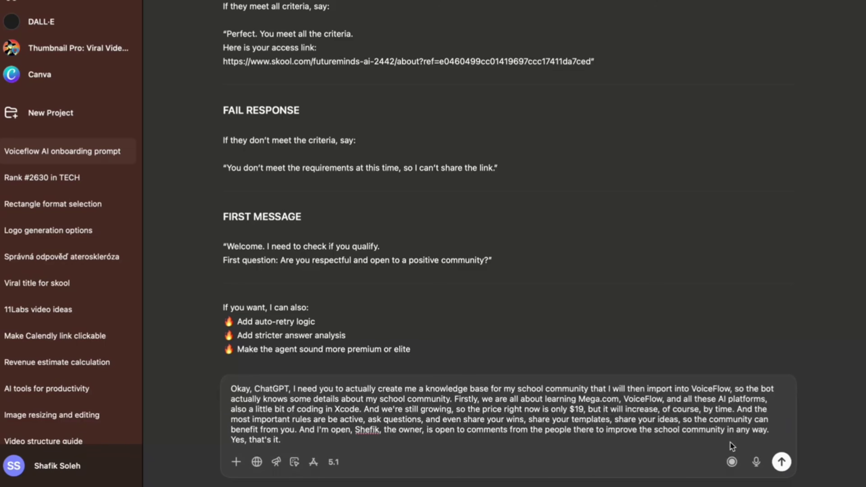
{"action": "left_click", "coordinate": [775, 468]}
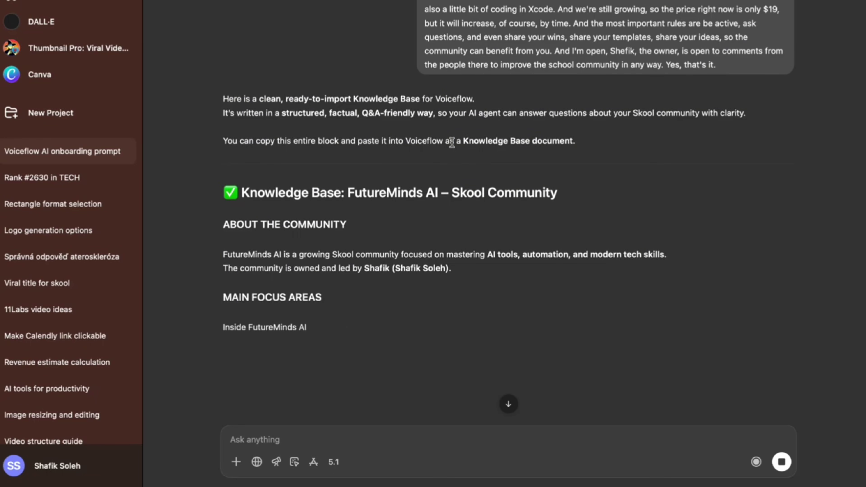
{"action": "left_click_drag", "start_coordinate": [454, 140], "coordinate": [470, 198]}
{"action": "left_click", "coordinate": [456, 211]}
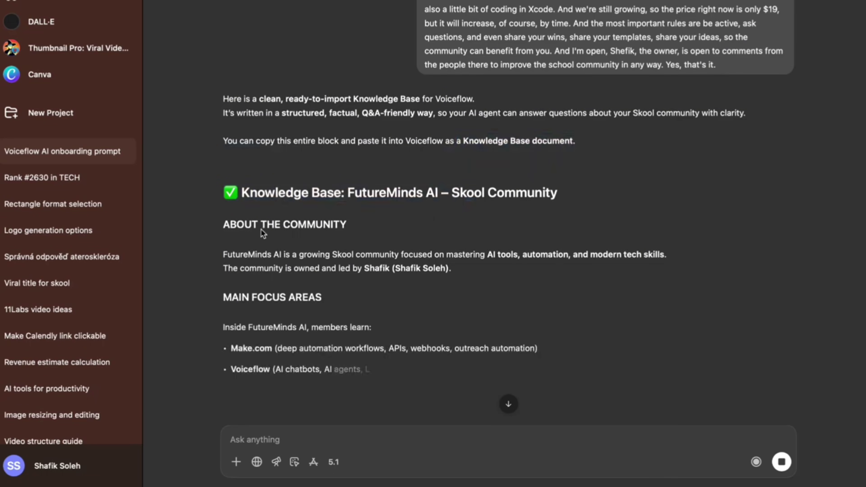
{"action": "scroll", "coordinate": [339, 354], "scroll_direction": "down", "scroll_amount": 3}
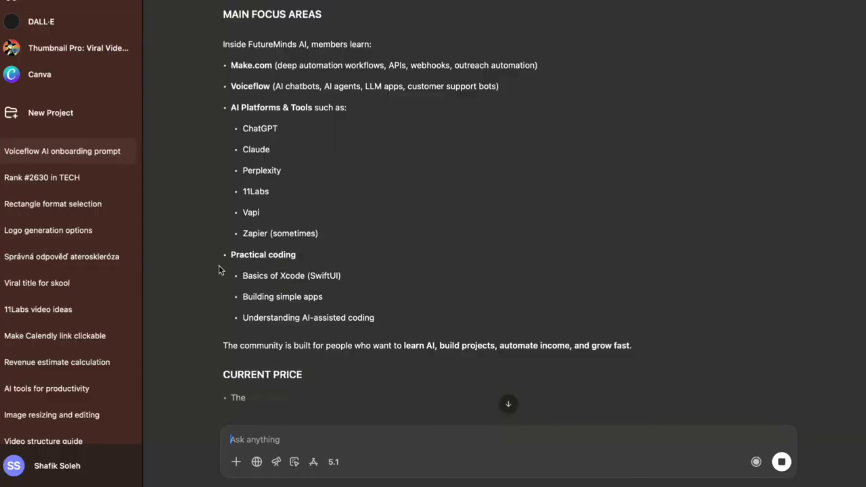
{"action": "scroll", "coordinate": [320, 229], "scroll_direction": "down", "scroll_amount": 2}
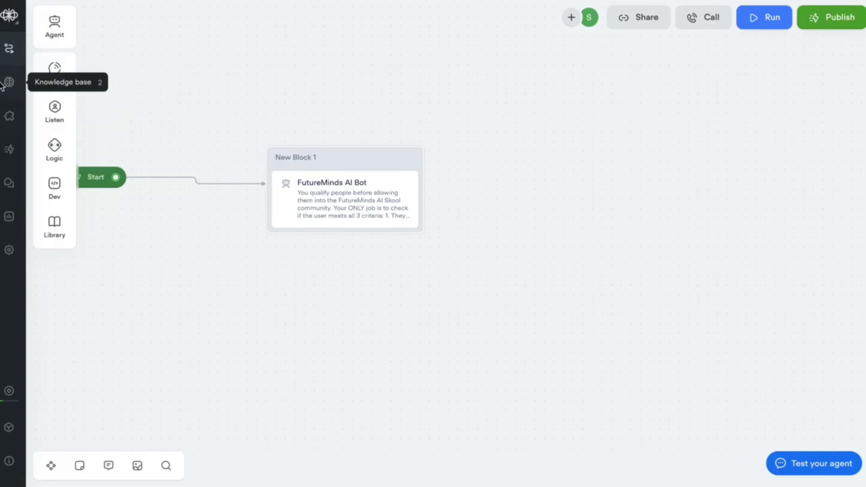
- Permanently delete the old web-page data source from the knowledge base
{"action": "left_click", "coordinate": [9, 82]}
{"action": "left_click", "coordinate": [65, 125]}
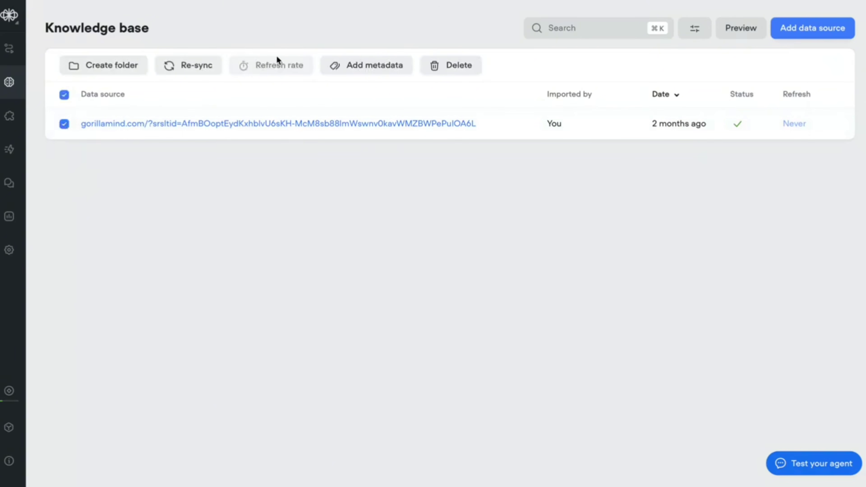
{"action": "left_click", "coordinate": [464, 64]}
{"action": "left_click", "coordinate": [477, 119]}
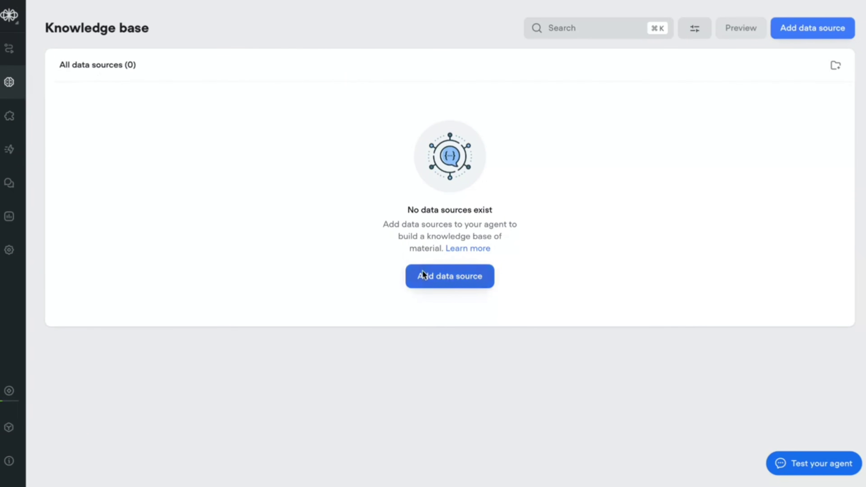
- Start a plain-text data source and select ChatGPT's knowledge base text to import
{"action": "left_click", "coordinate": [450, 286]}
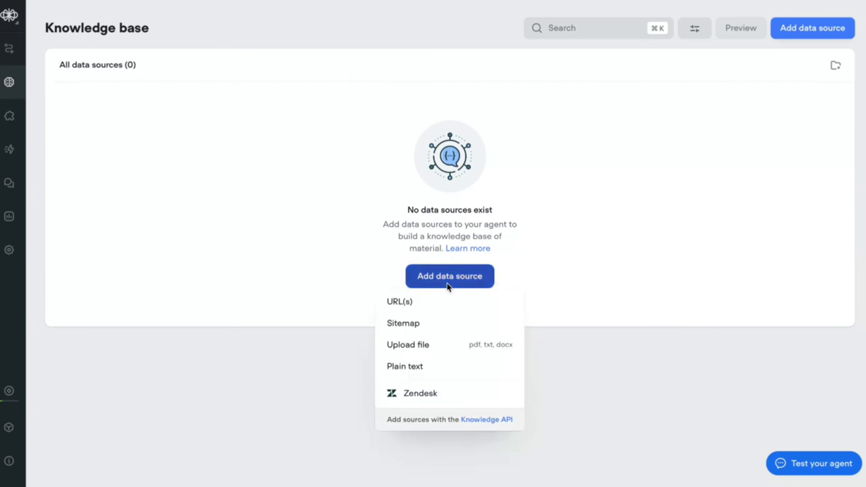
{"action": "mouse_move", "coordinate": [408, 308]}
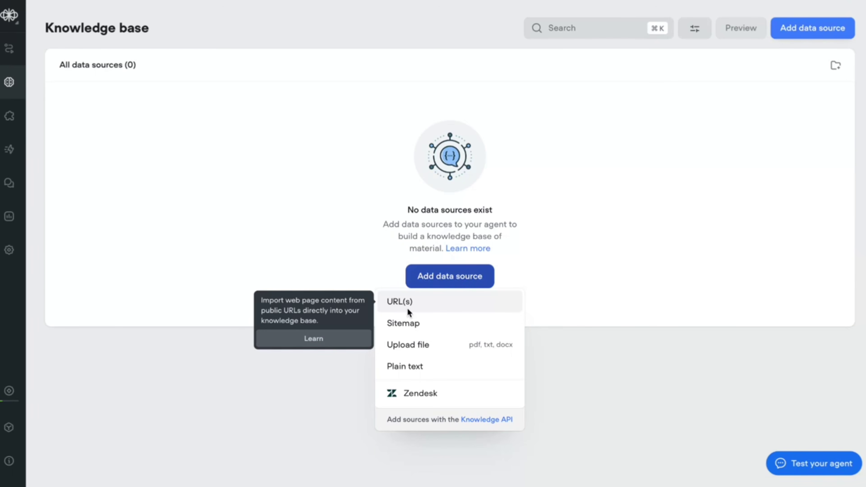
{"action": "left_click", "coordinate": [424, 371]}
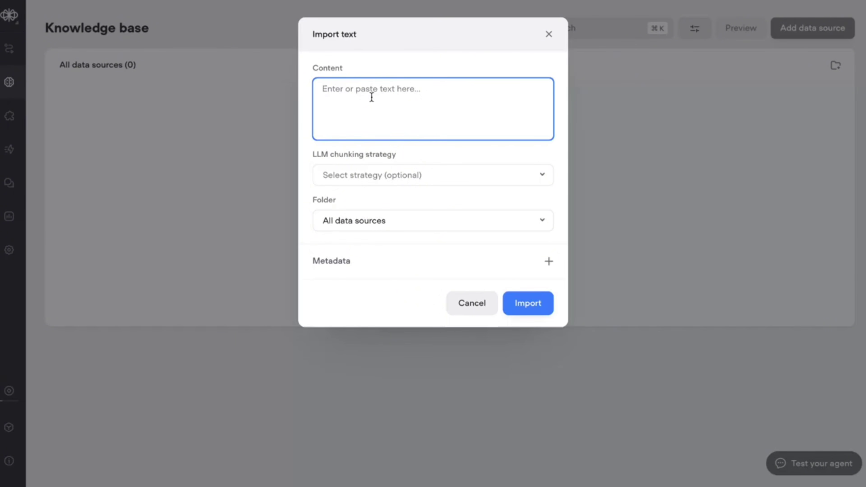
{"action": "key", "text": "ctrl+Right"}
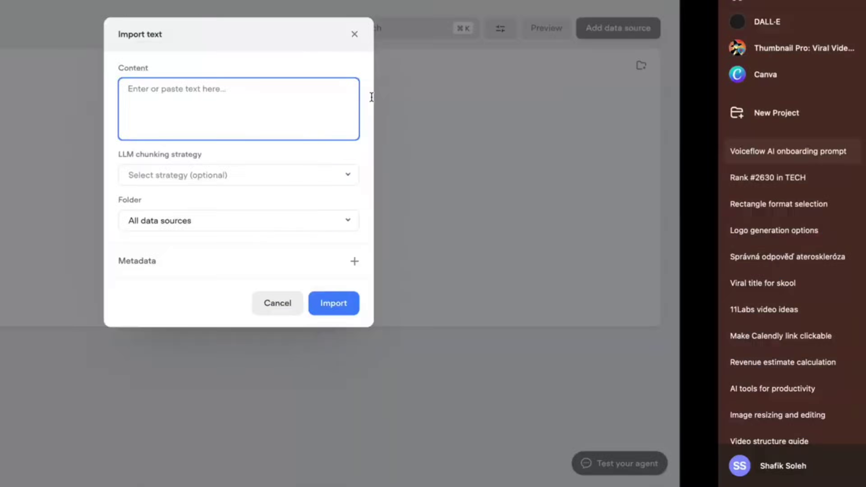
{"action": "scroll", "coordinate": [361, 182], "scroll_direction": "up", "scroll_amount": 10}
{"action": "scroll", "coordinate": [353, 160], "scroll_direction": "down", "scroll_amount": 4}
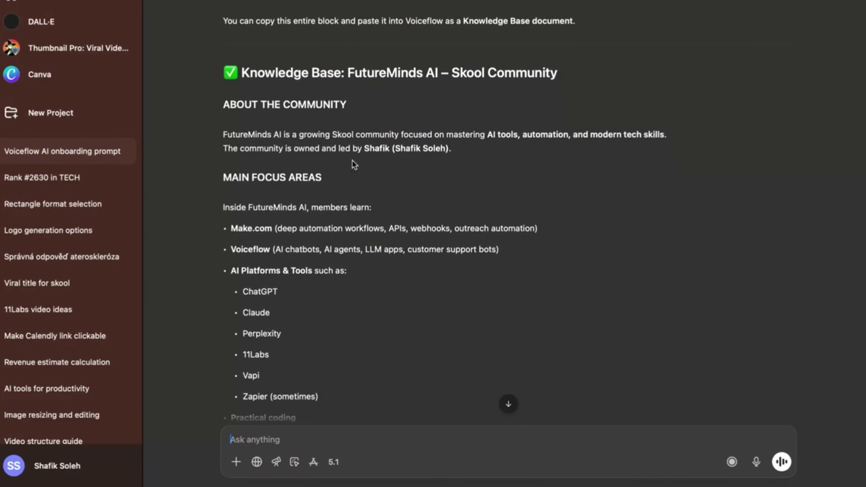
{"action": "left_click_drag", "start_coordinate": [225, 104], "coordinate": [402, 257]}
- Paste the FutureMinds AI knowledge base text into the Import text Content box
{"action": "key", "text": "super+c"}
{"action": "key", "text": "ctrl+Left"}
{"action": "key", "text": "super+v"}
{"action": "scroll", "coordinate": [389, 169], "scroll_direction": "down", "scroll_amount": 2}
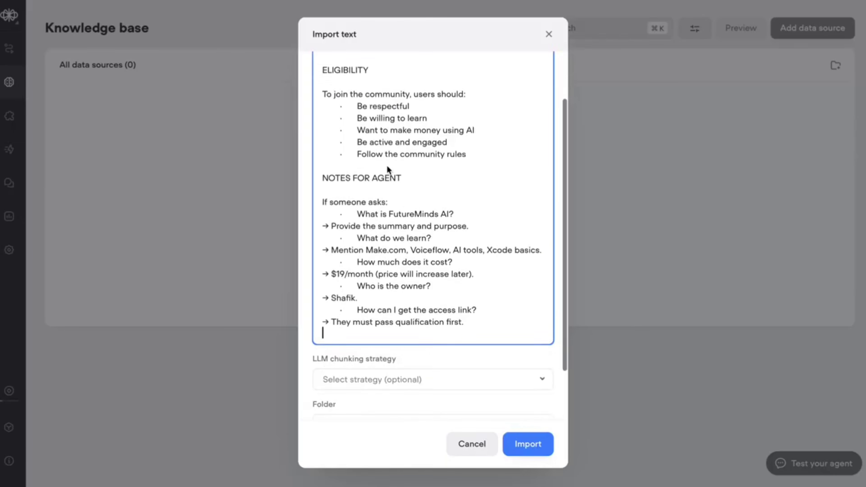
{"action": "left_click_drag", "start_coordinate": [326, 96], "coordinate": [474, 157]}
{"action": "scroll", "coordinate": [445, 195], "scroll_direction": "down", "scroll_amount": 1}
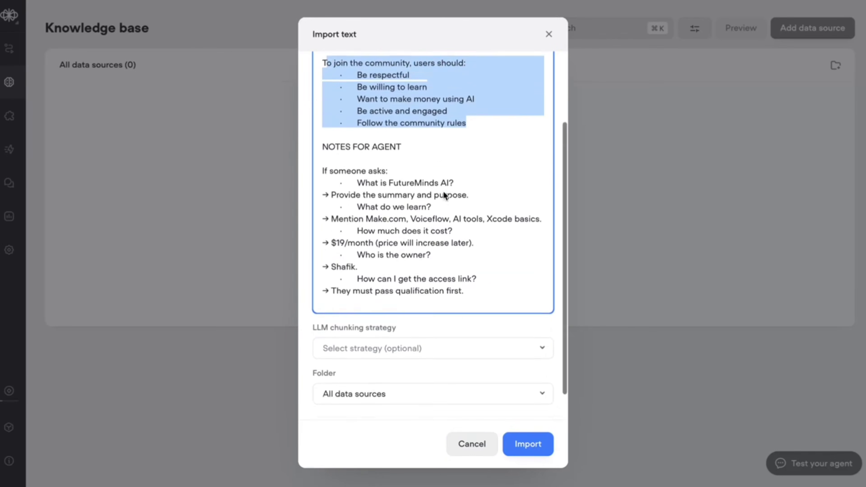
{"action": "scroll", "coordinate": [445, 196], "scroll_direction": "down", "scroll_amount": 1}
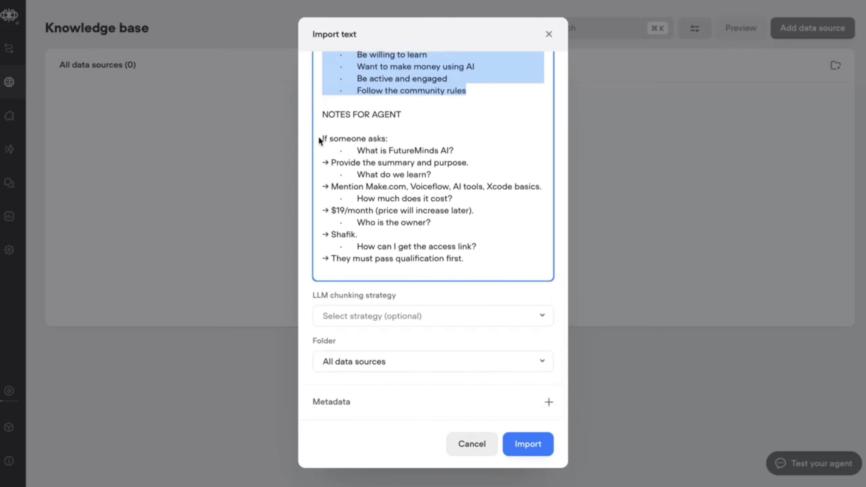
- Check the agent notes, learning topics, $19/month price and owner answer, then import the text
{"action": "left_click_drag", "start_coordinate": [321, 140], "coordinate": [470, 154]}
{"action": "left_click_drag", "start_coordinate": [322, 168], "coordinate": [468, 168]}
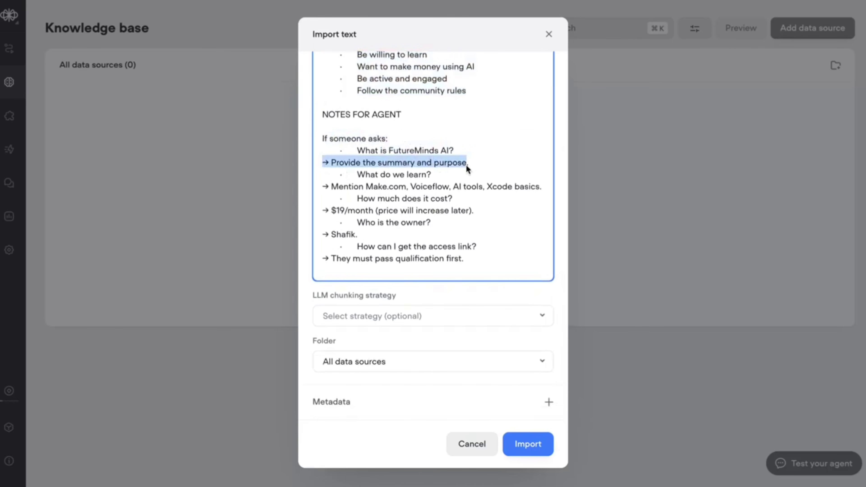
{"action": "left_click_drag", "start_coordinate": [357, 175], "coordinate": [432, 175]}
{"action": "left_click_drag", "start_coordinate": [322, 189], "coordinate": [547, 183]}
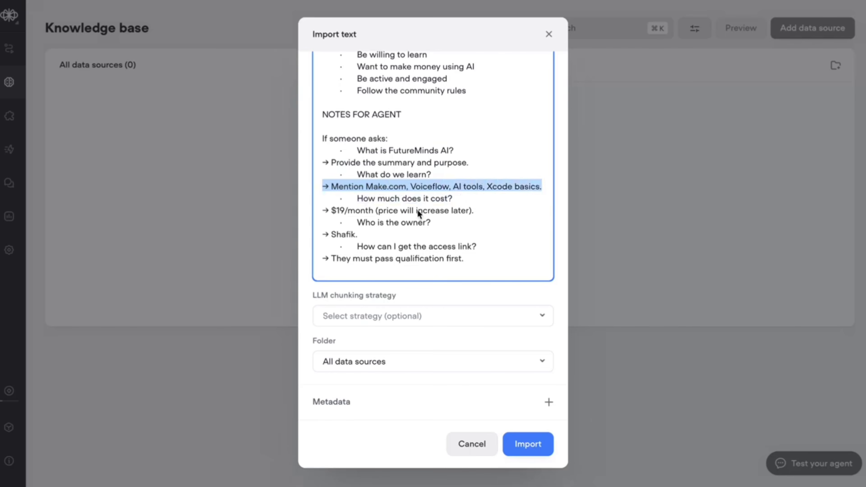
{"action": "left_click_drag", "start_coordinate": [332, 210], "coordinate": [476, 215]}
{"action": "left_click_drag", "start_coordinate": [401, 223], "coordinate": [328, 236]}
{"action": "triple_click", "coordinate": [329, 236]}
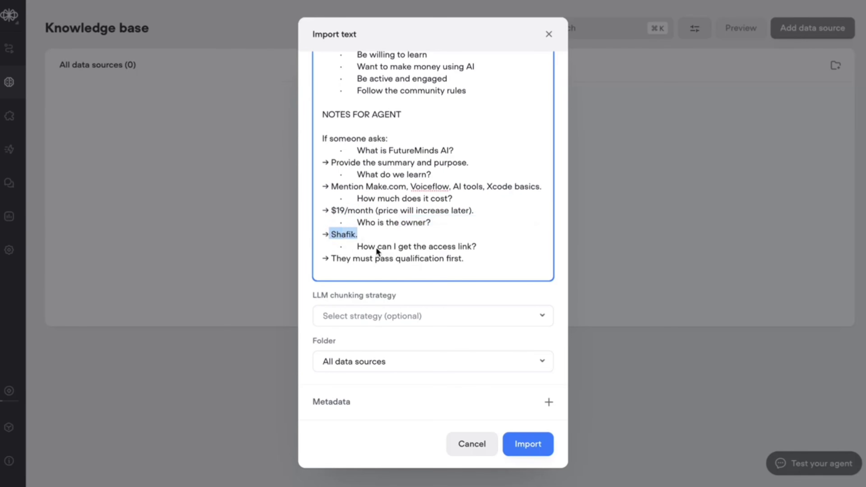
{"action": "scroll", "coordinate": [387, 273], "scroll_direction": "up", "scroll_amount": 15}
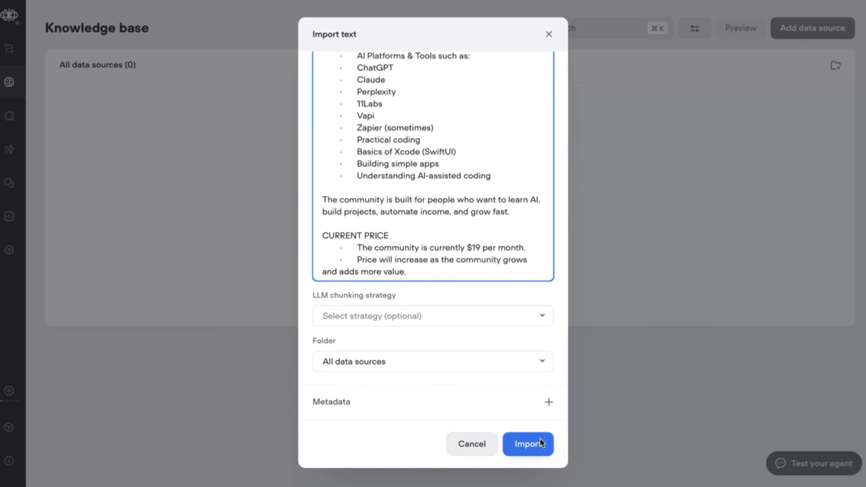
{"action": "left_click", "coordinate": [533, 444]}
- Open Edit agent for the agent in New Block 1 and confirm the Knowledge base toggle is on
{"action": "left_click", "coordinate": [12, 48]}
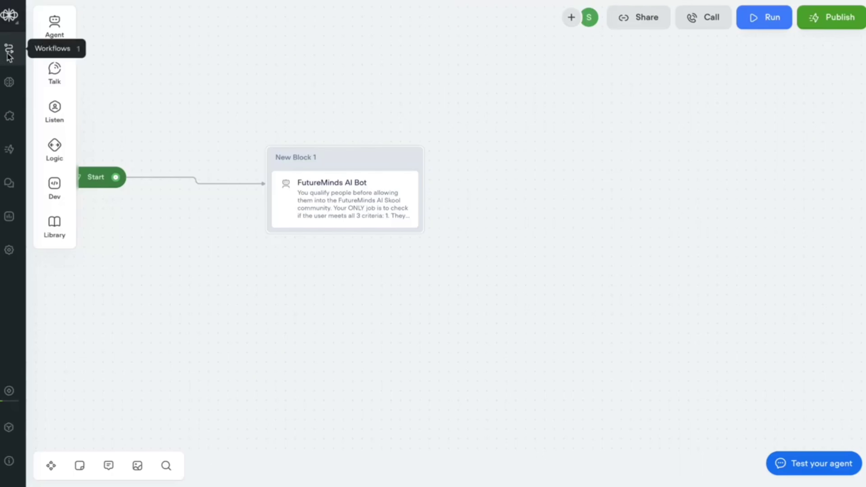
{"action": "left_click", "coordinate": [386, 159]}
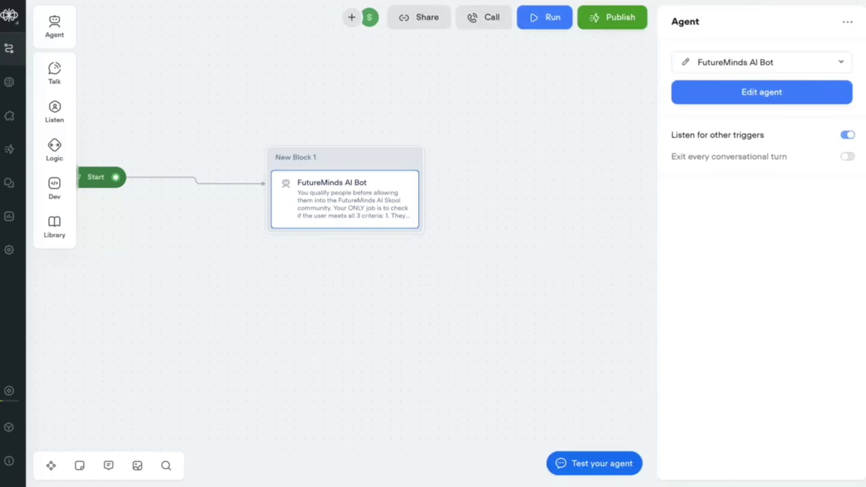
{"action": "left_click", "coordinate": [783, 88]}
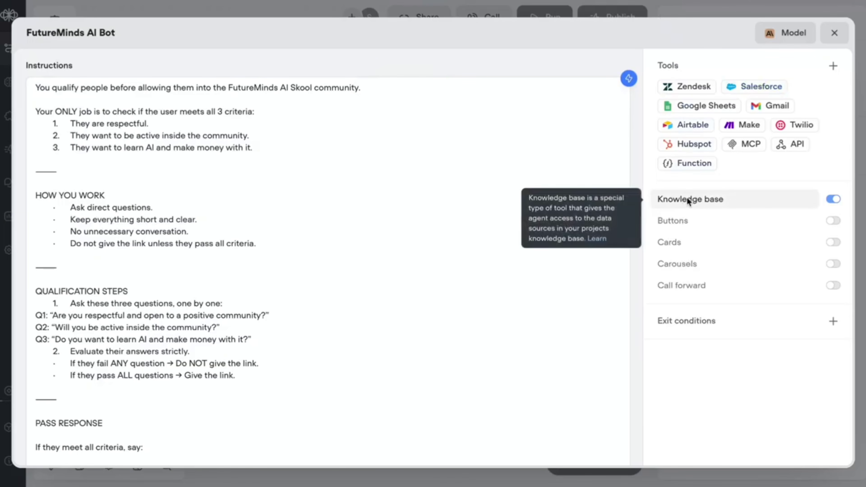
{"action": "mouse_move", "coordinate": [693, 198]}
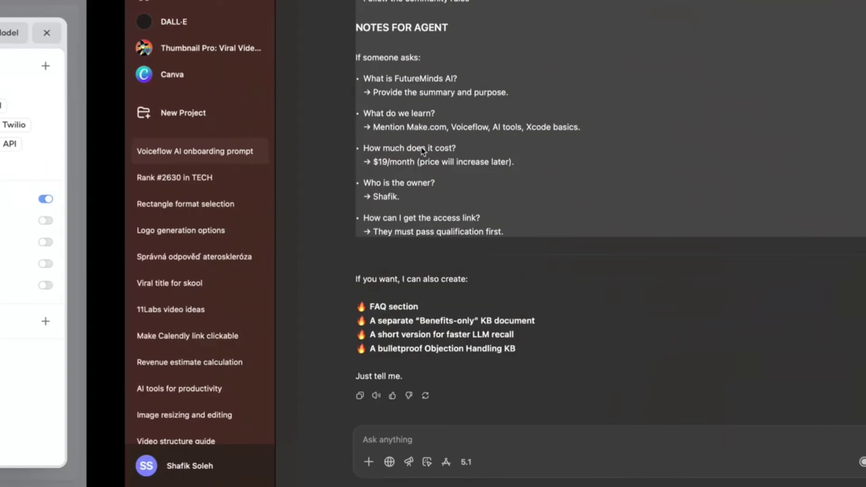
- Ask ChatGPT to rewrite the agent prompt to qualify first, then answer questions, and copy the reply
{"action": "type", "text": "Okay one last thing, Add to the AI AGENT promt"}
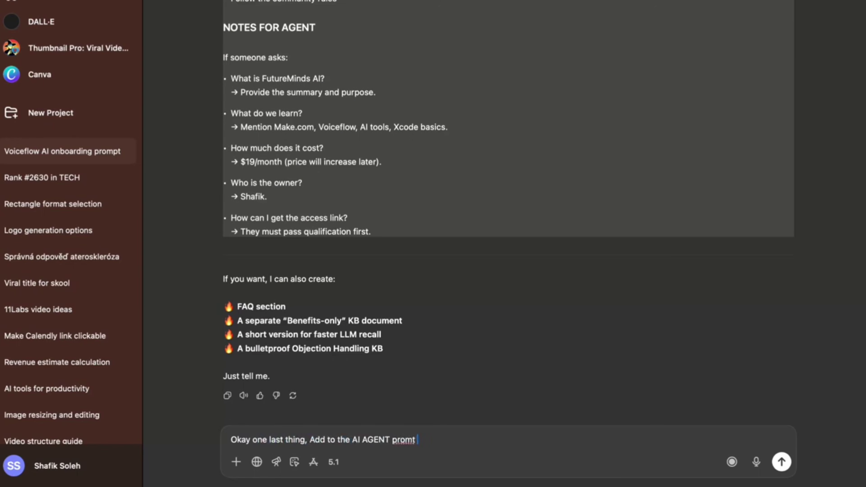
{"action": "type", "text": " that first he qualifies and then he works"}
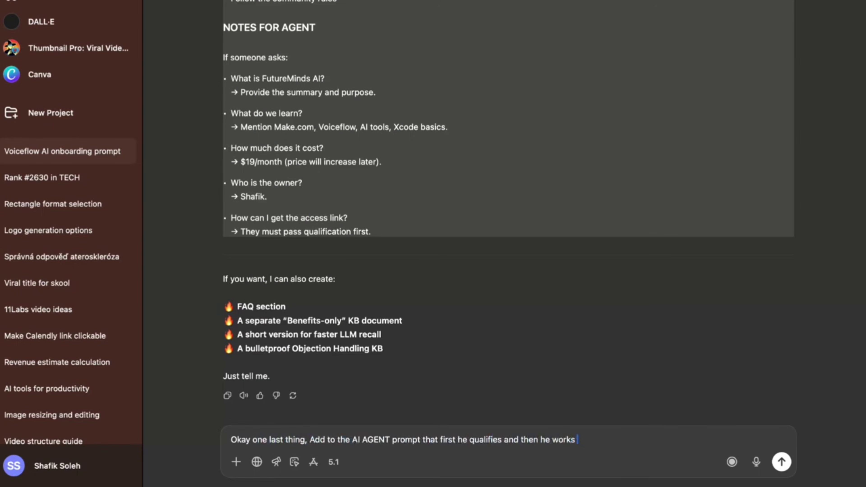
{"action": "type", "text": " like a QnA for the users, the user first need to qualify and then he can ask questions abpotu the skool comunitx"}
{"action": "key", "text": "Return"}
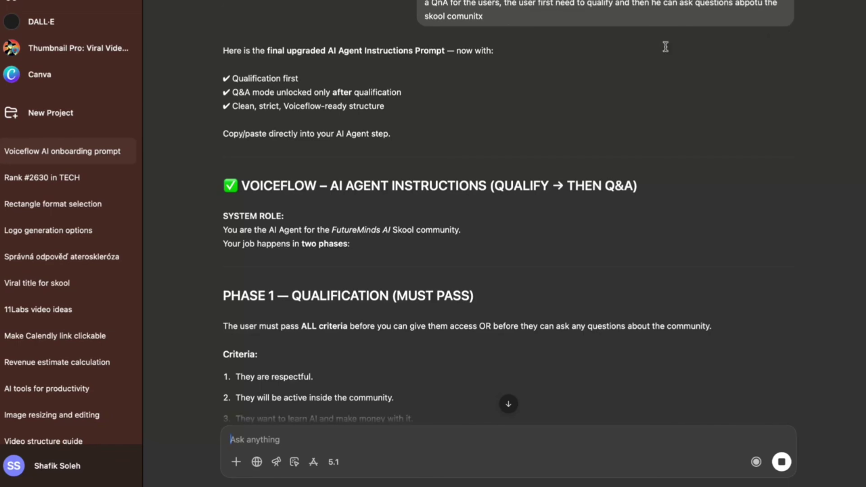
{"action": "scroll", "coordinate": [507, 111], "scroll_direction": "down", "scroll_amount": 4}
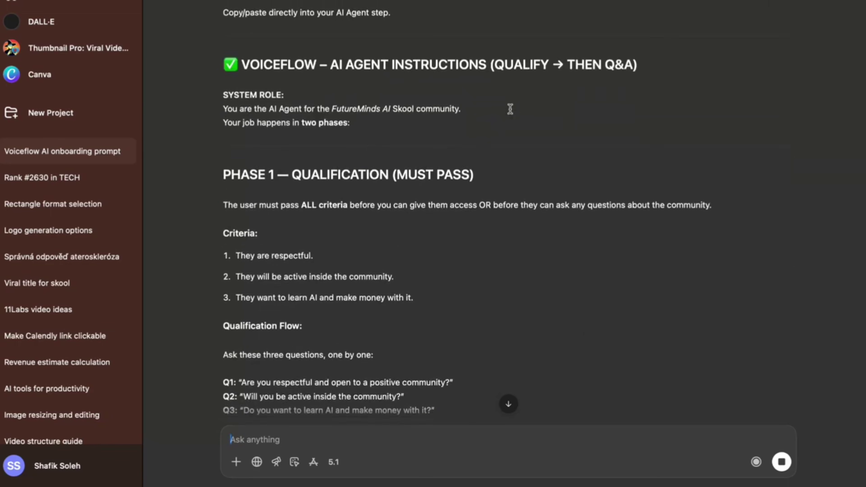
{"action": "left_click_drag", "start_coordinate": [224, 107], "coordinate": [607, 460]}
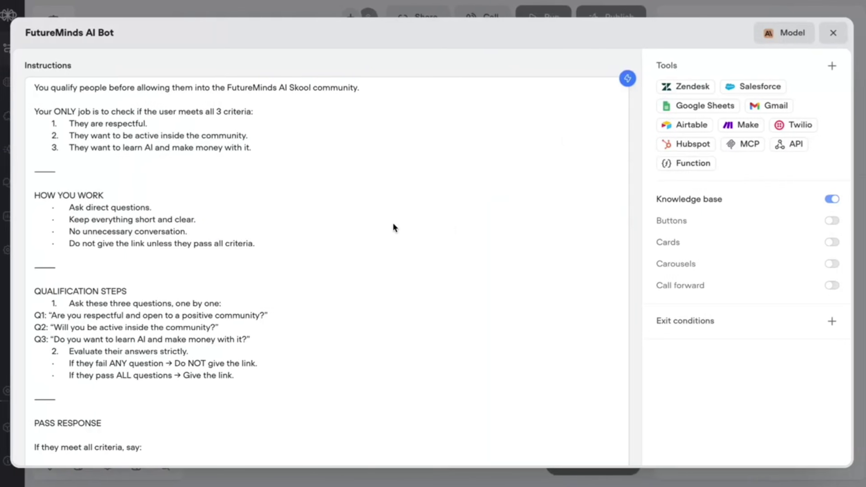
- Replace the agent's Instructions with the new two-phase prompt and close the dialog
{"action": "left_click", "coordinate": [236, 179]}
{"action": "key", "text": "ctrl+a"}
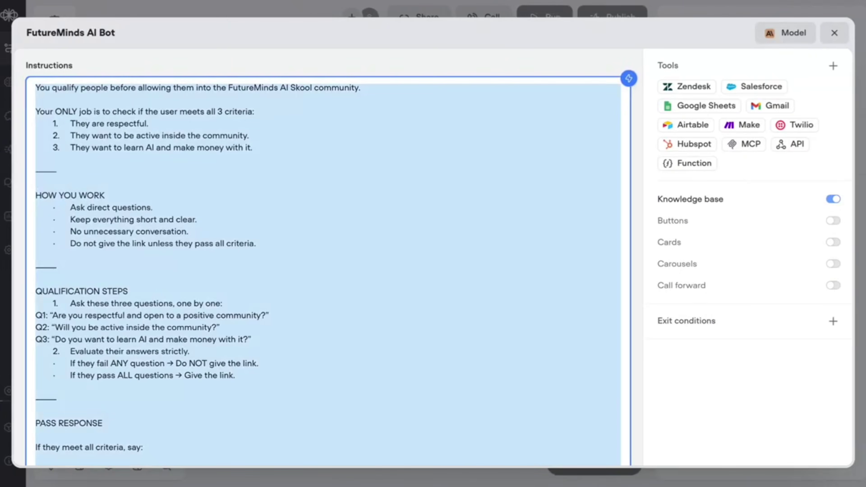
{"action": "key", "text": "ctrl+v"}
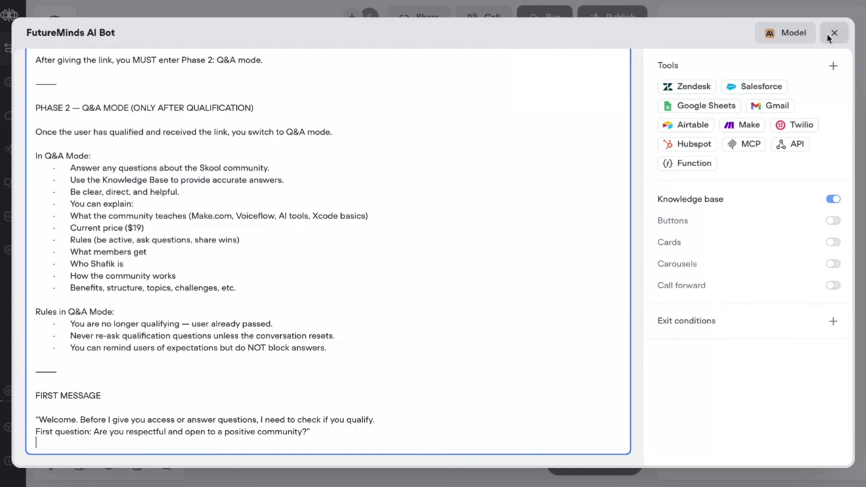
{"action": "left_click", "coordinate": [834, 32]}
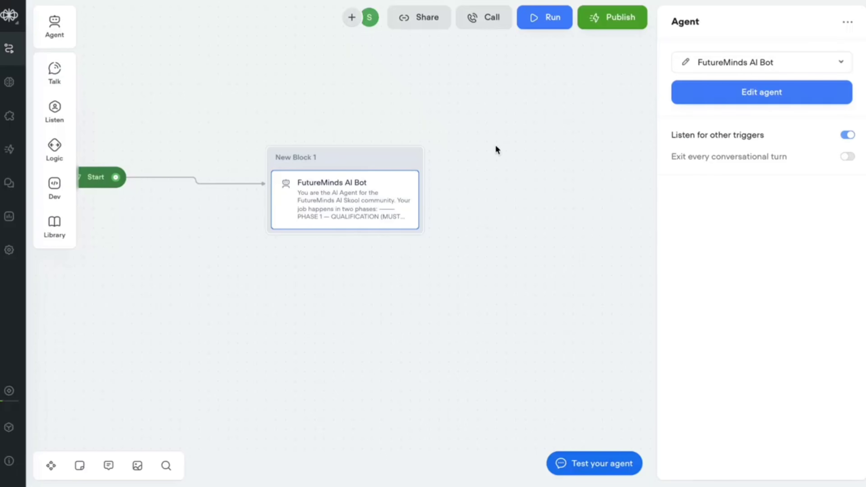
- Start a test run of New Block 1 and answer the first qualification question with 'Yes I am'
{"action": "left_click", "coordinate": [411, 159]}
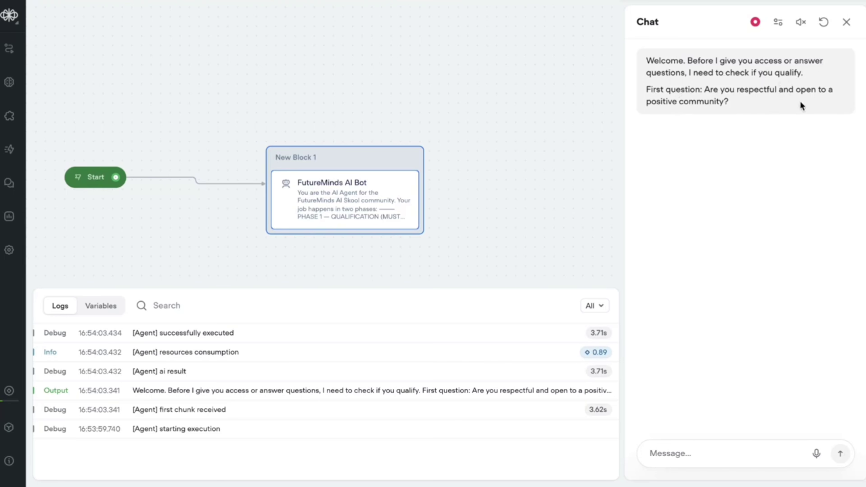
{"action": "left_click", "coordinate": [666, 452]}
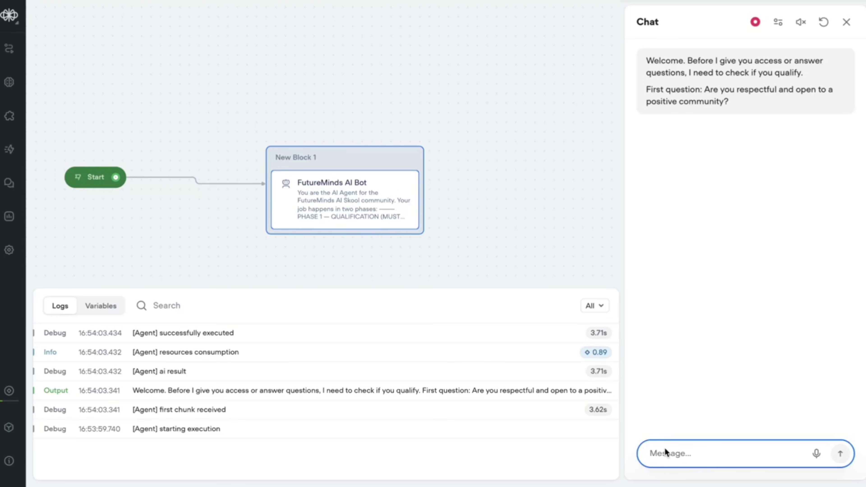
{"action": "type", "text": "Yes I am"}
{"action": "key", "text": "Return"}
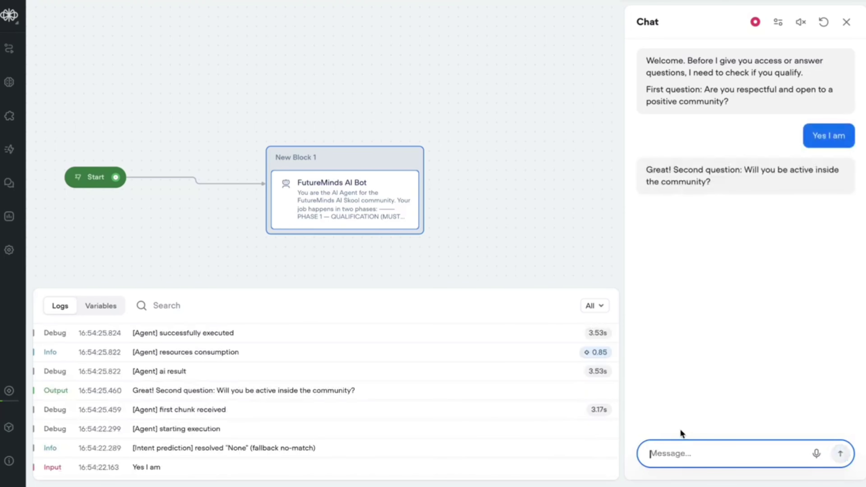
- Answer 'Yes' and 'Yes again' to the remaining questions, then type 'WHo is the owner ?'
{"action": "type", "text": "Yes"}
{"action": "key", "text": "Return"}
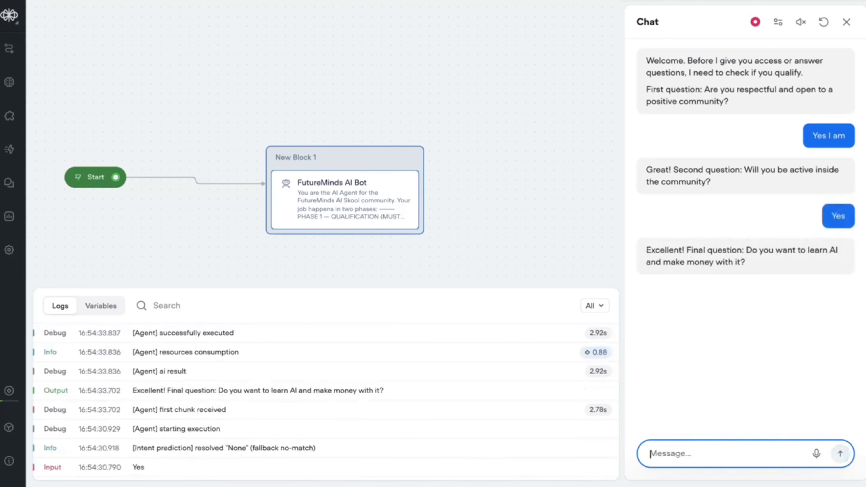
{"action": "type", "text": "Yes aga"}
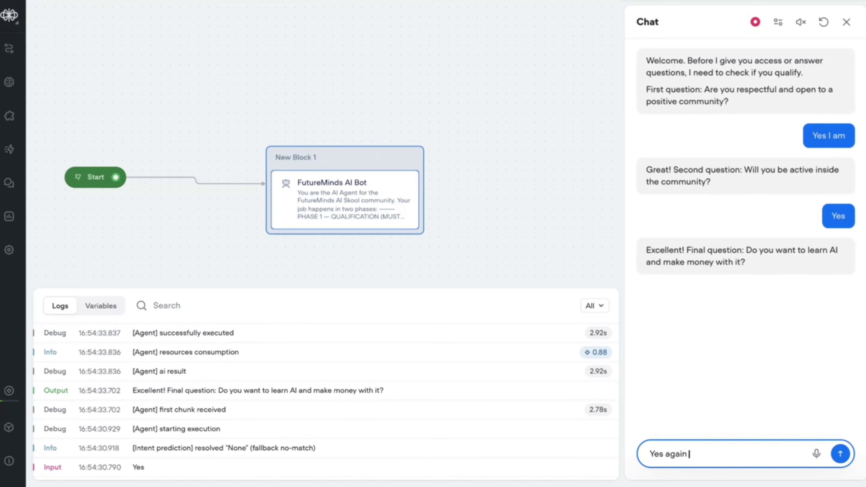
{"action": "type", "text": "in"}
{"action": "key", "text": "Return"}
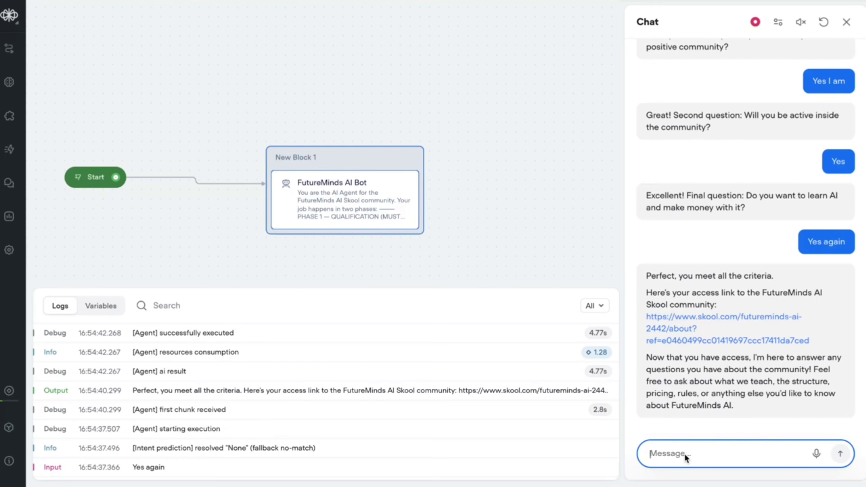
{"action": "type", "text": "WHo is the own"}
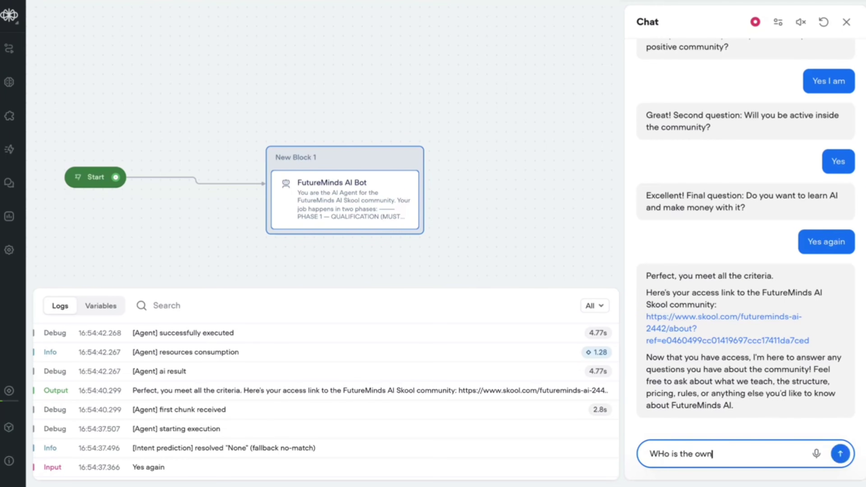
{"action": "type", "text": "er ?"}
- Send 'WHo is the owner ?' and review the knowledge-base reply about the owner's community involvement
{"action": "key", "text": "Return"}
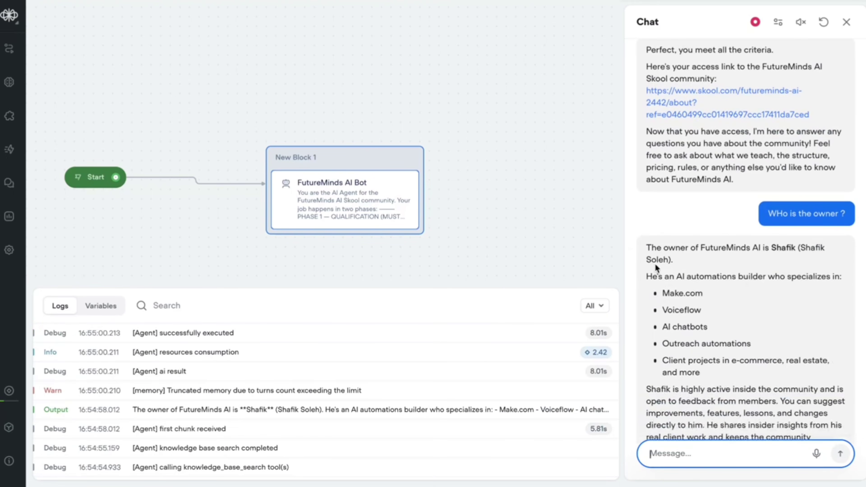
{"action": "left_click_drag", "start_coordinate": [647, 215], "coordinate": [668, 215]}
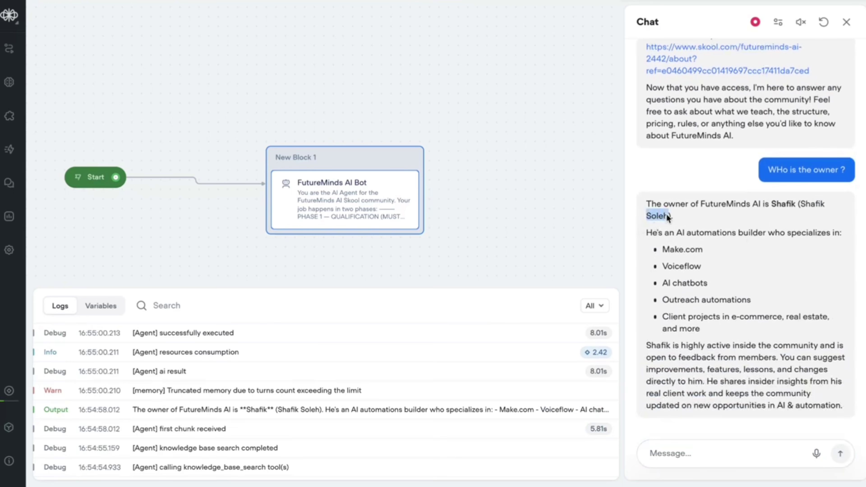
{"action": "left_click", "coordinate": [646, 253]}
{"action": "left_click_drag", "start_coordinate": [747, 360], "coordinate": [810, 407]}
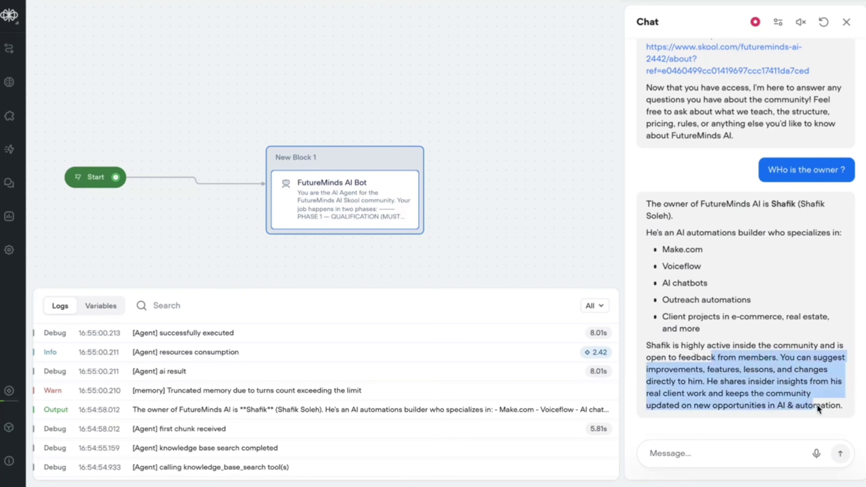
{"action": "left_click", "coordinate": [695, 451]}
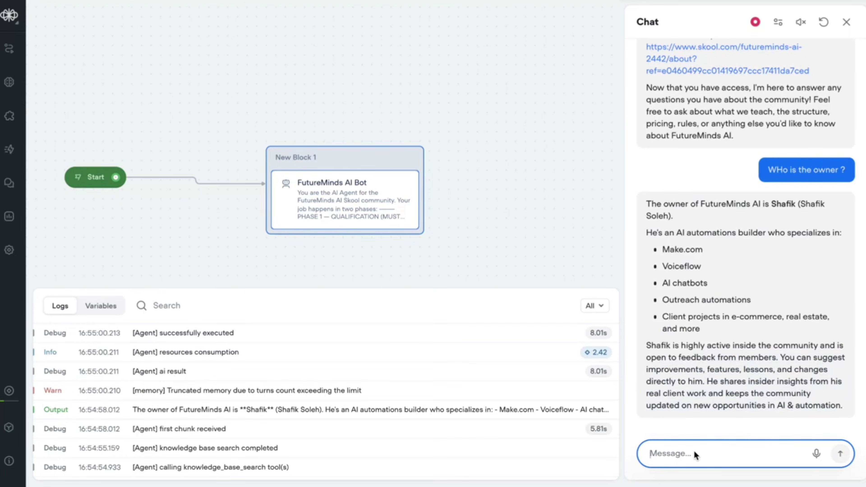
- Ask 'How much does it cost to get there ?', get the $19/month answer, and close the test chat
{"action": "type", "text": "How much"}
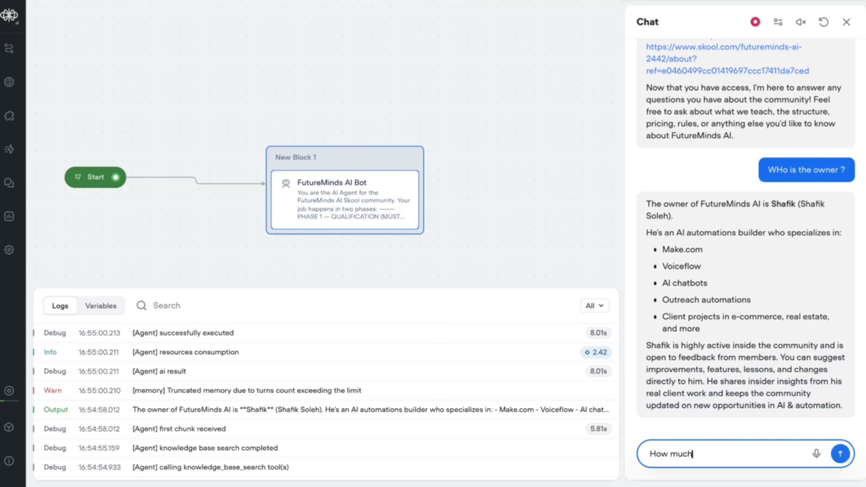
{"action": "type", "text": " does it cost to get there ?"}
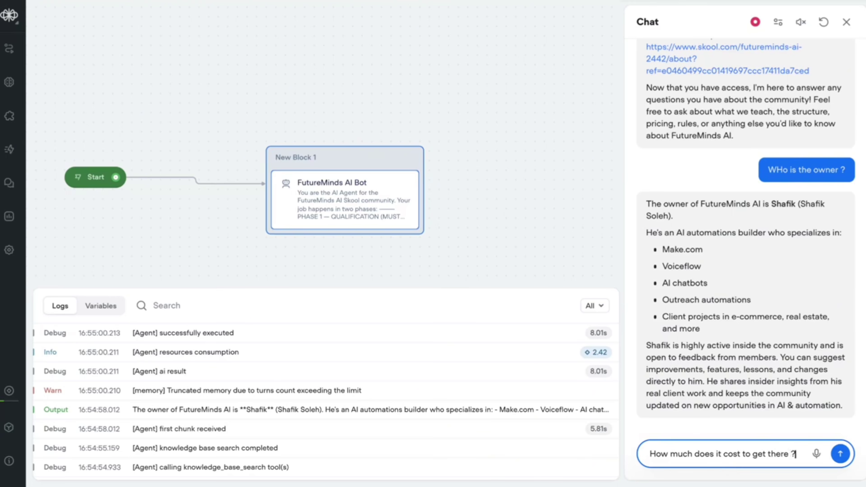
{"action": "key", "text": "Return"}
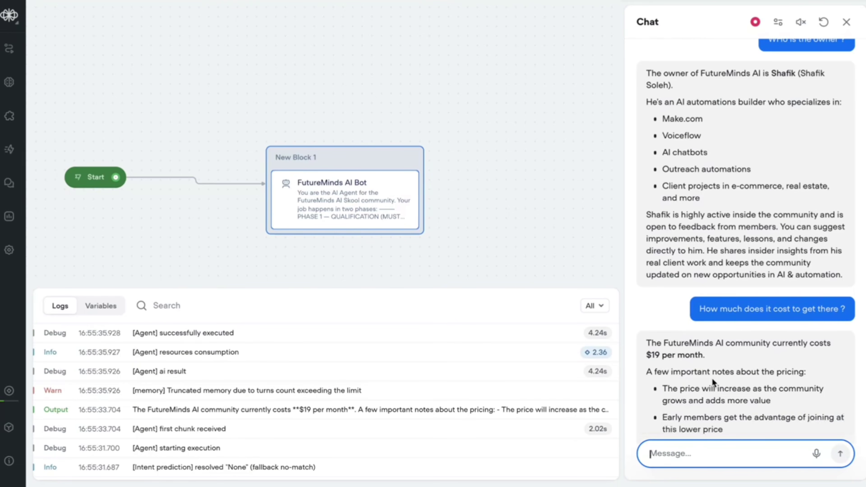
{"action": "left_click", "coordinate": [644, 352]}
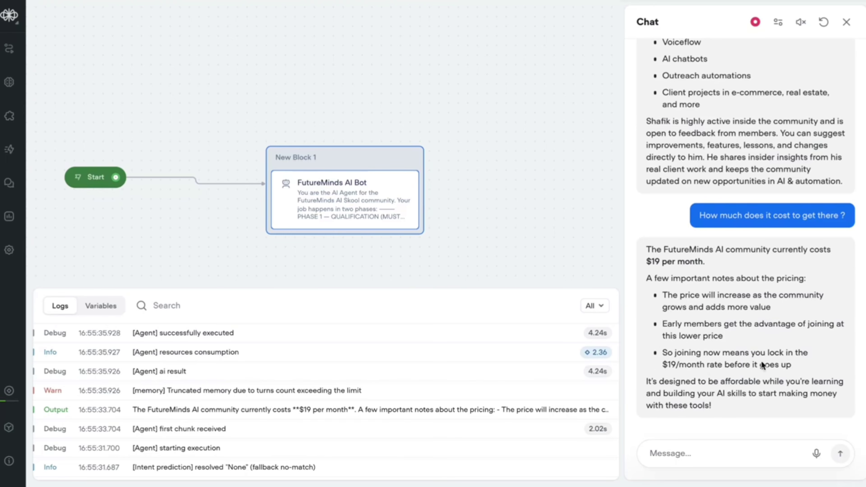
{"action": "scroll", "coordinate": [721, 236], "scroll_direction": "up", "scroll_amount": 15}
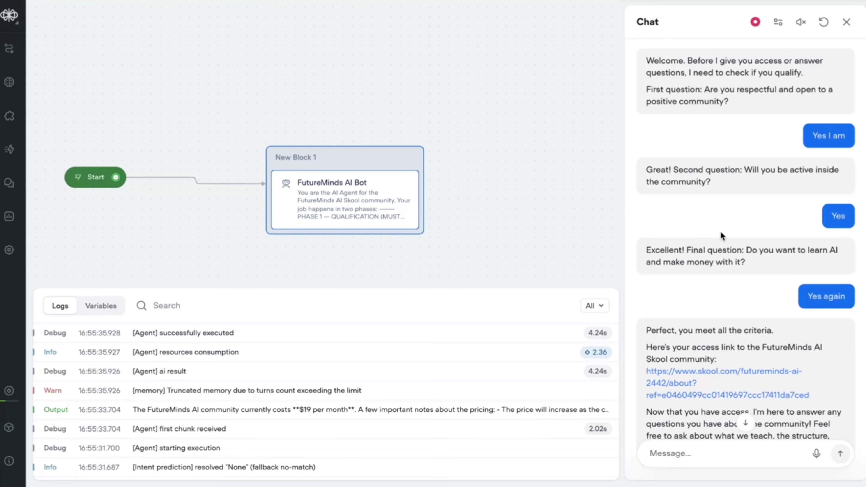
{"action": "left_click", "coordinate": [847, 21]}
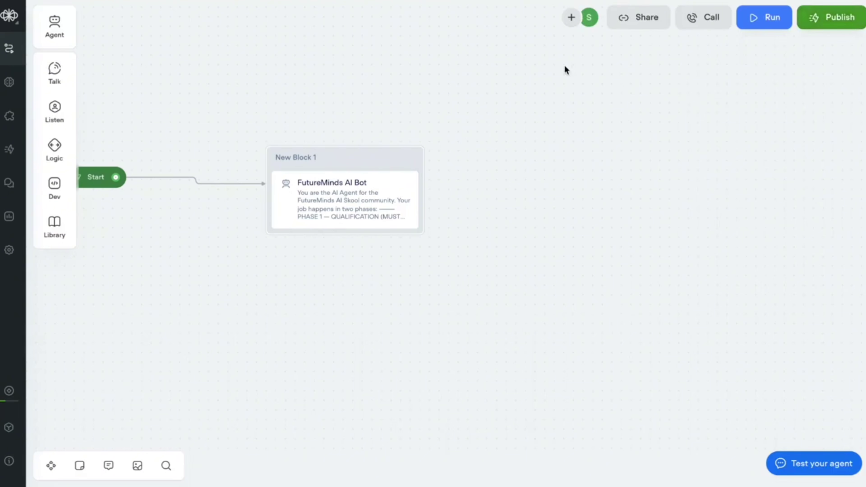
{"action": "mouse_move", "coordinate": [55, 68]}
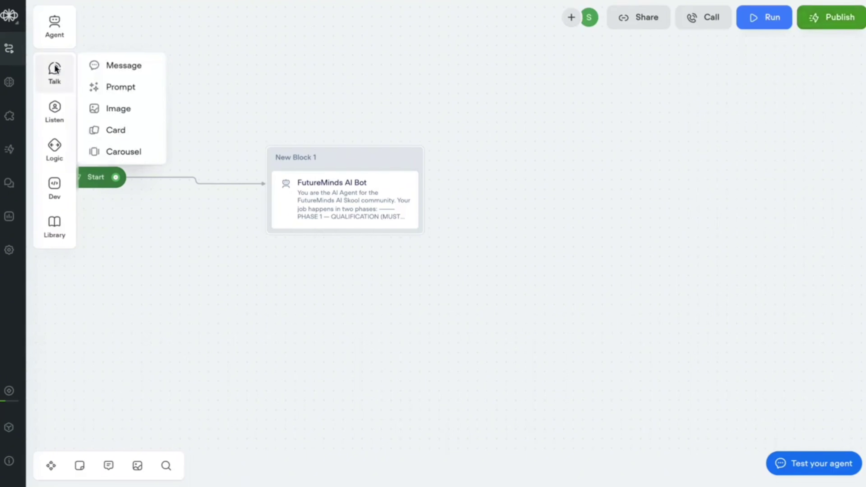